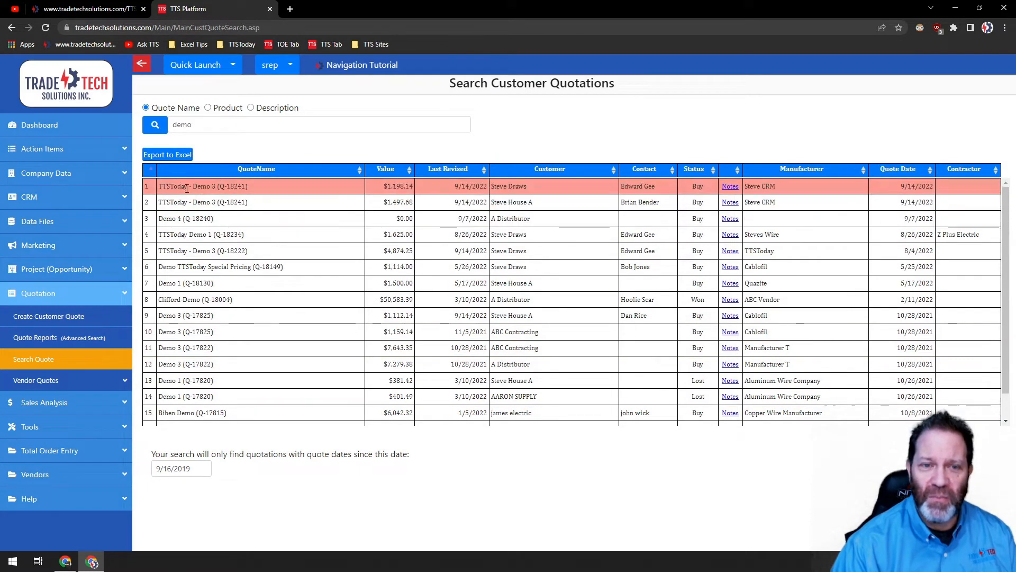
Set the quotation search to look by Product and enter 6 x as the search text
left_click(207, 108)
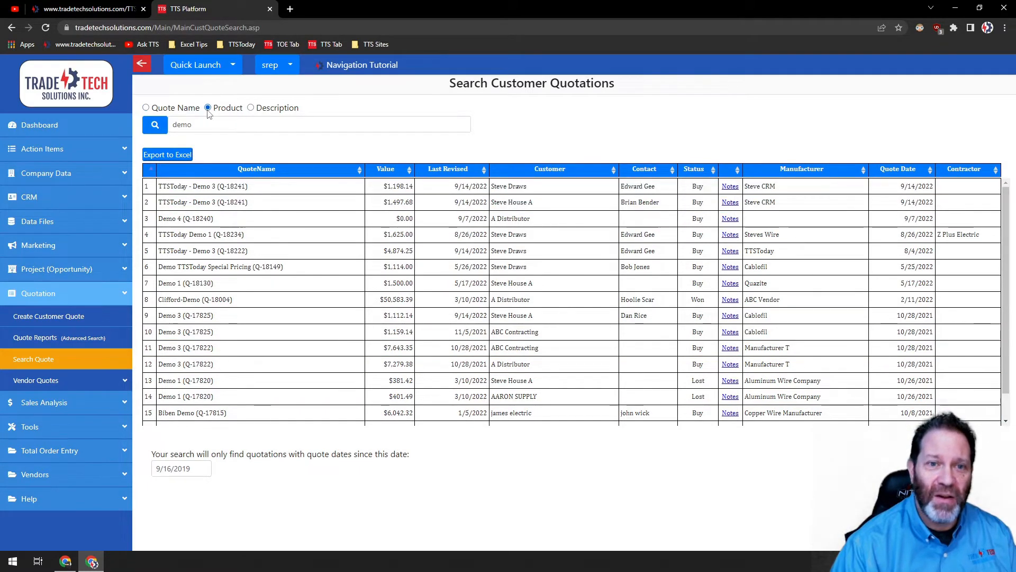
left_click(207, 126)
left_click_drag(207, 126, 137, 127)
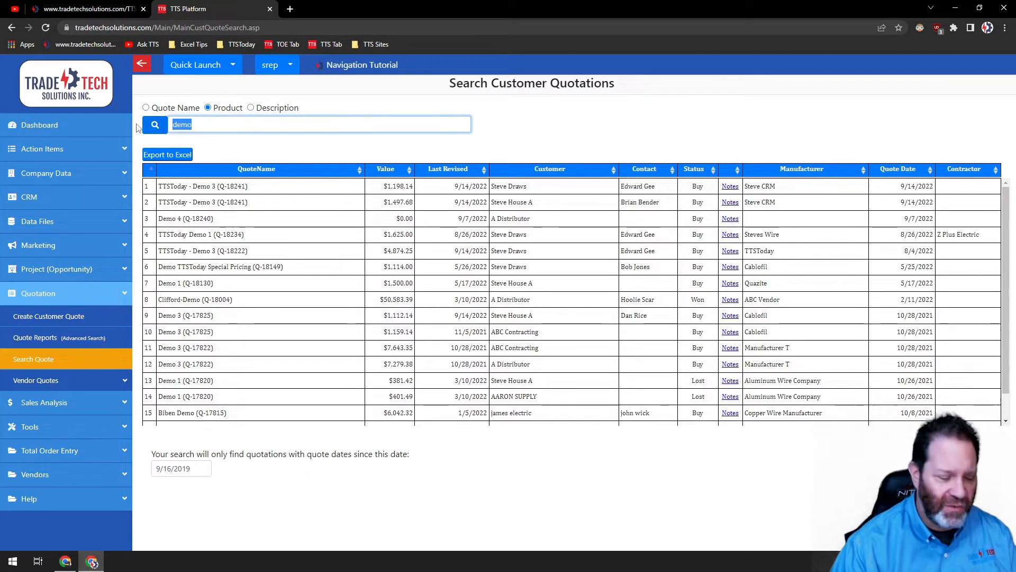
type("6")
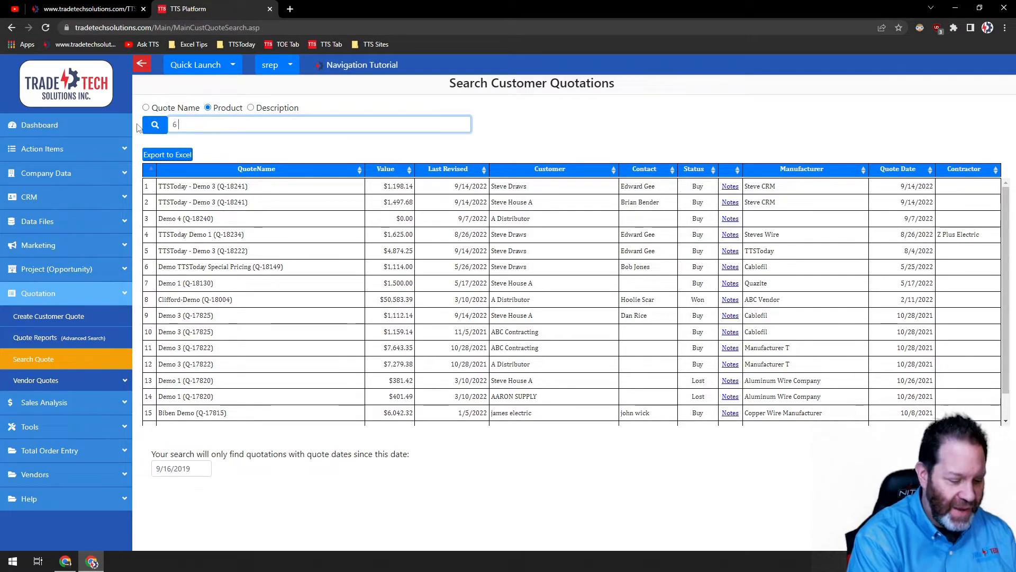
type(" x")
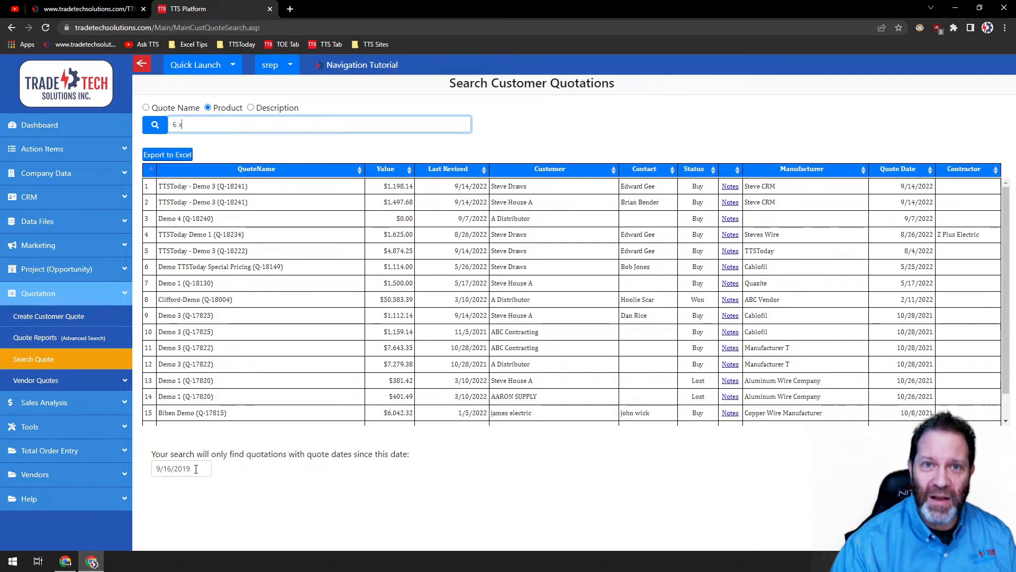
Limit the product search to quote dates since 08/01/2022 and run it
left_click(196, 470)
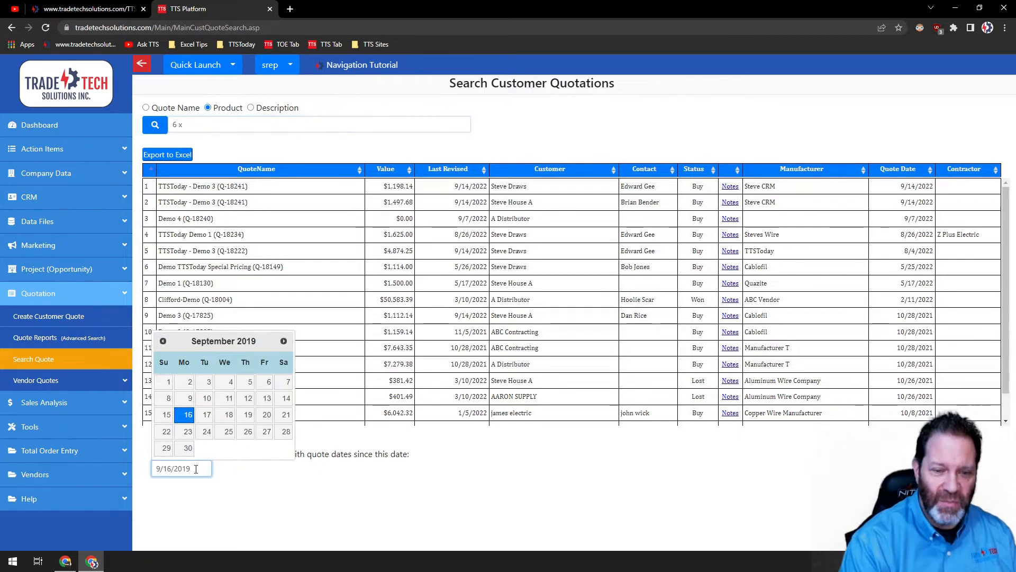
type("22")
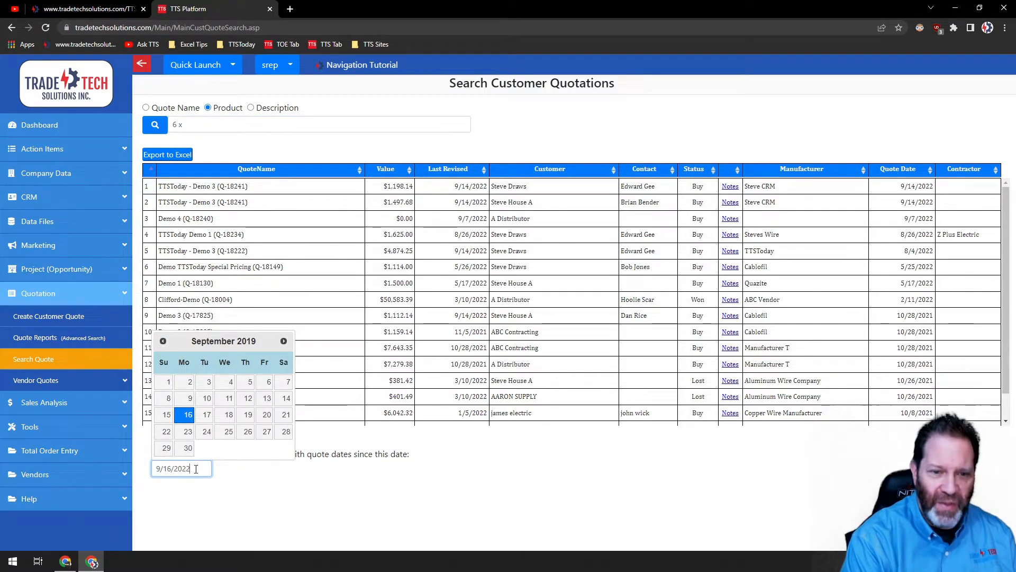
left_click(163, 341)
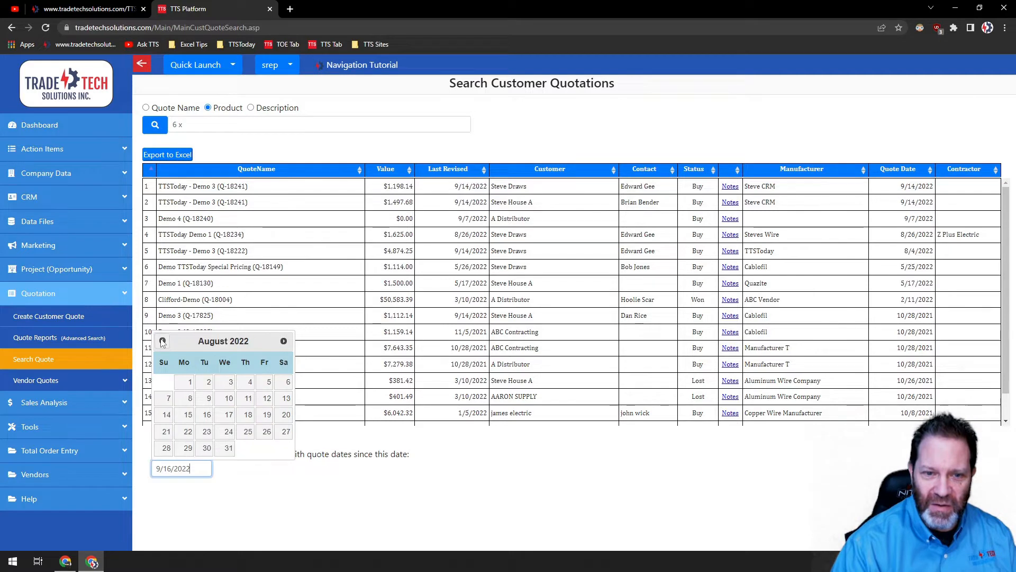
left_click(191, 381)
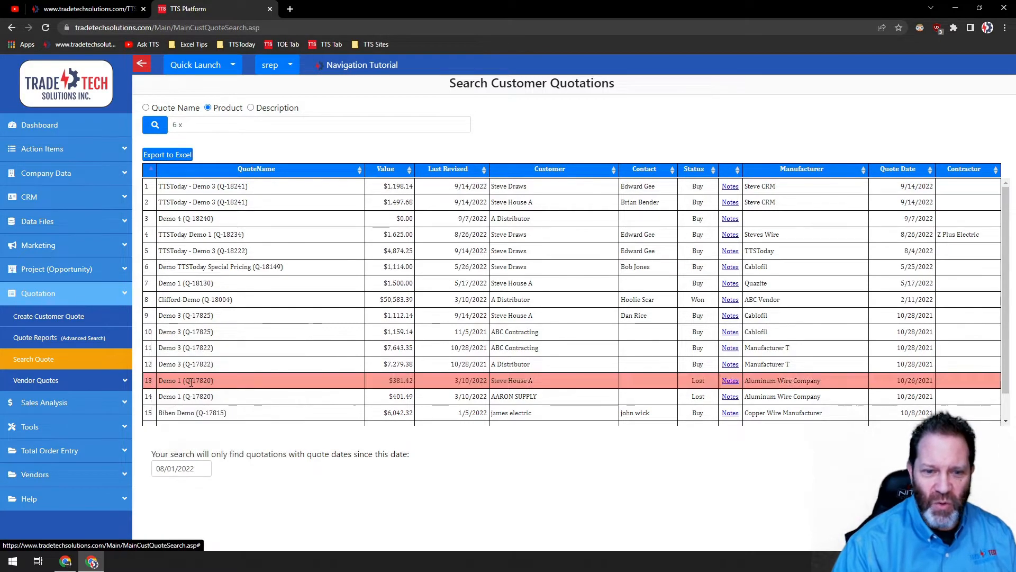
left_click(156, 129)
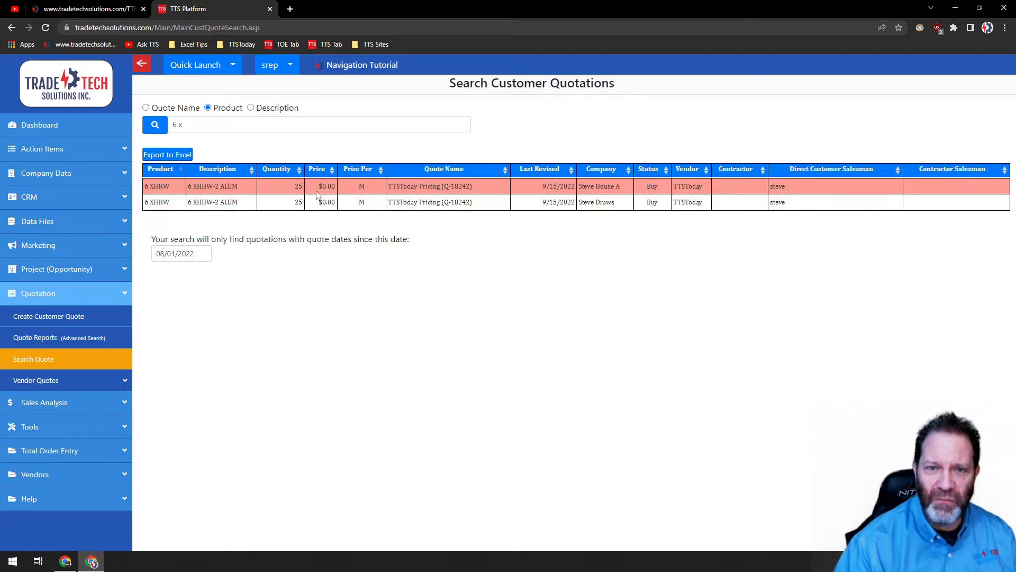
Open the first TTSToday Pricing quote from the search results for review, then return to the search report
left_click(410, 186)
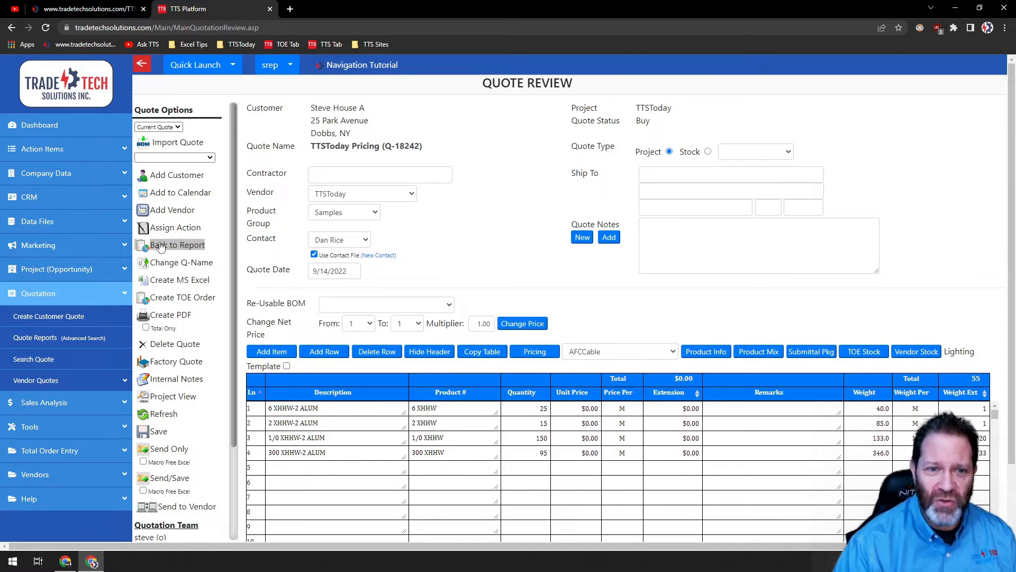
left_click(178, 246)
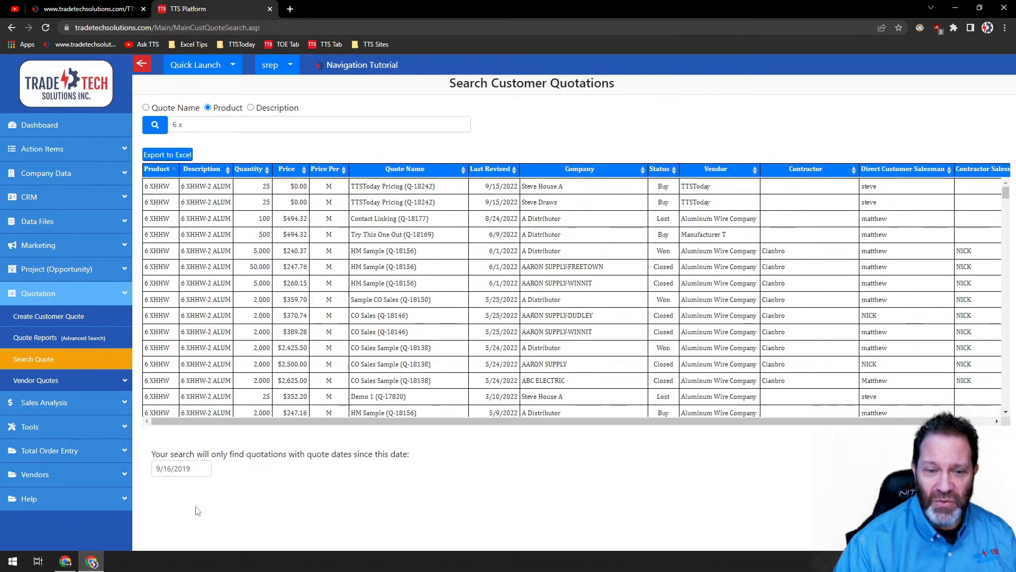
Examine the 6 XHHW product quotations down to the oldest entries and set the search type to Description
left_click(196, 468)
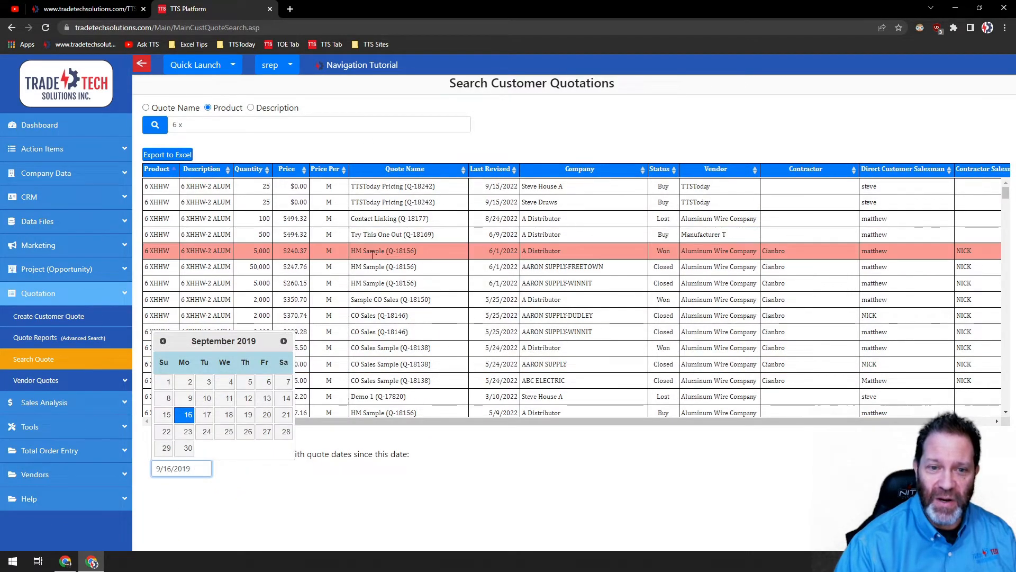
scroll(373, 265, "down", 12)
scroll(372, 266, "down", 10)
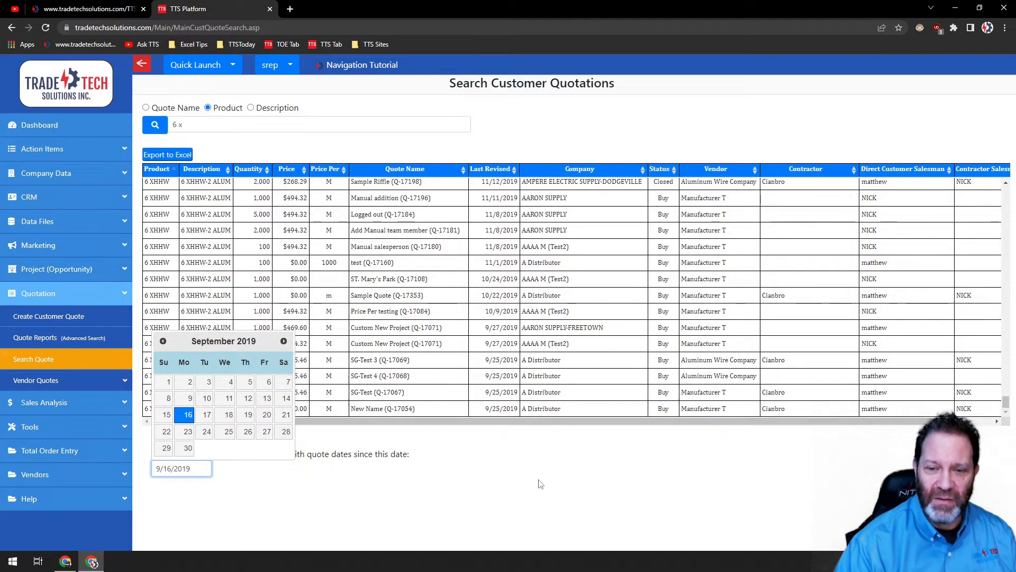
left_click(523, 484)
scroll(360, 320, "up", 15)
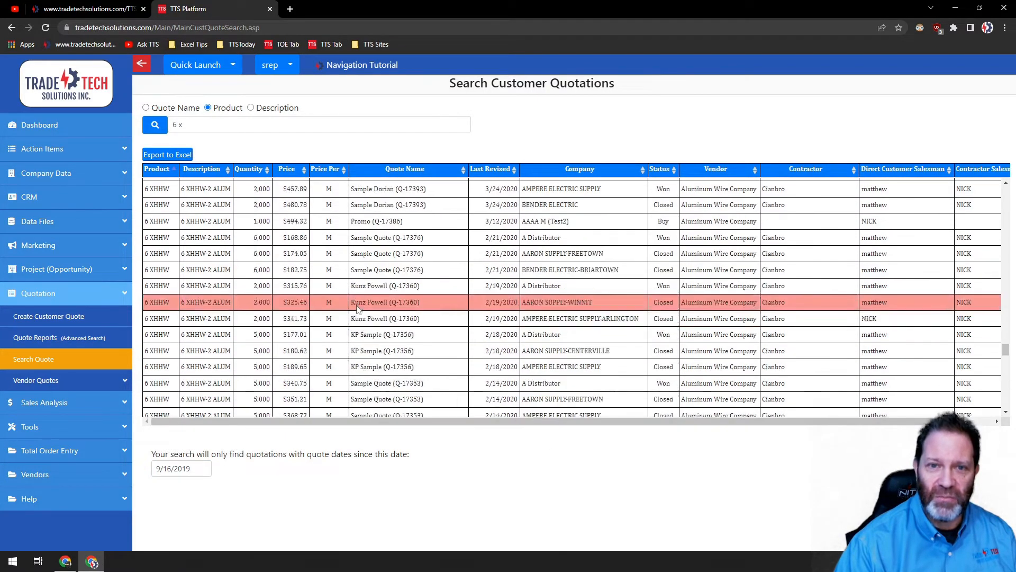
left_click(252, 108)
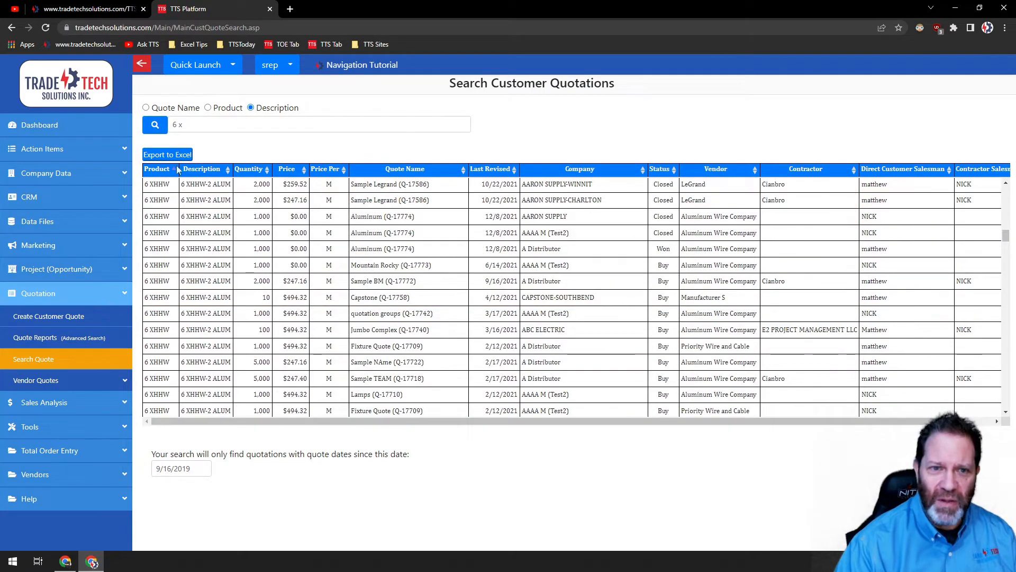
scroll(392, 218, "up", 5)
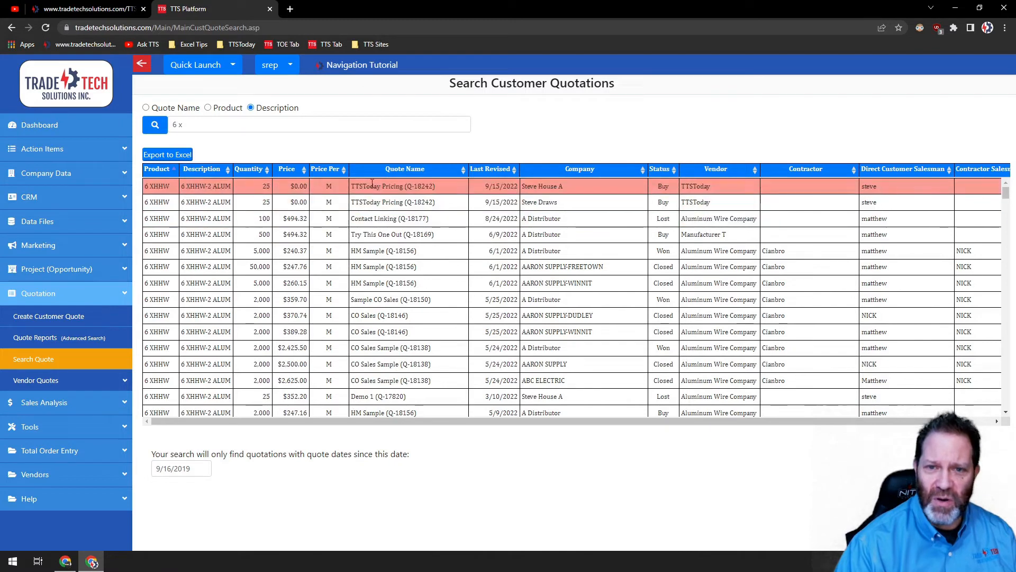
Open the first TTSToday Pricing quote, check its list of revisions and return to the search report
left_click(393, 190)
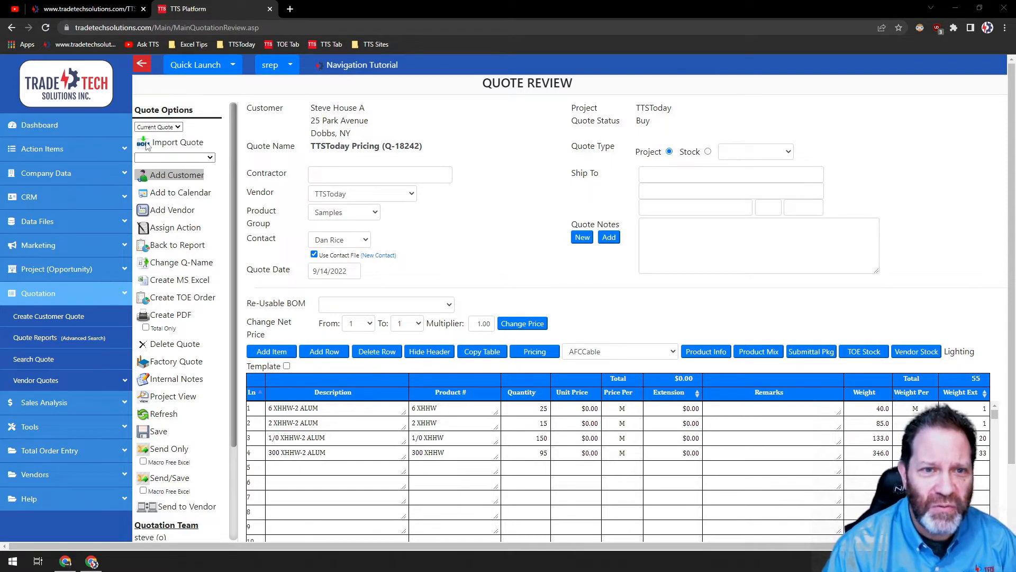
left_click(179, 127)
left_click(178, 127)
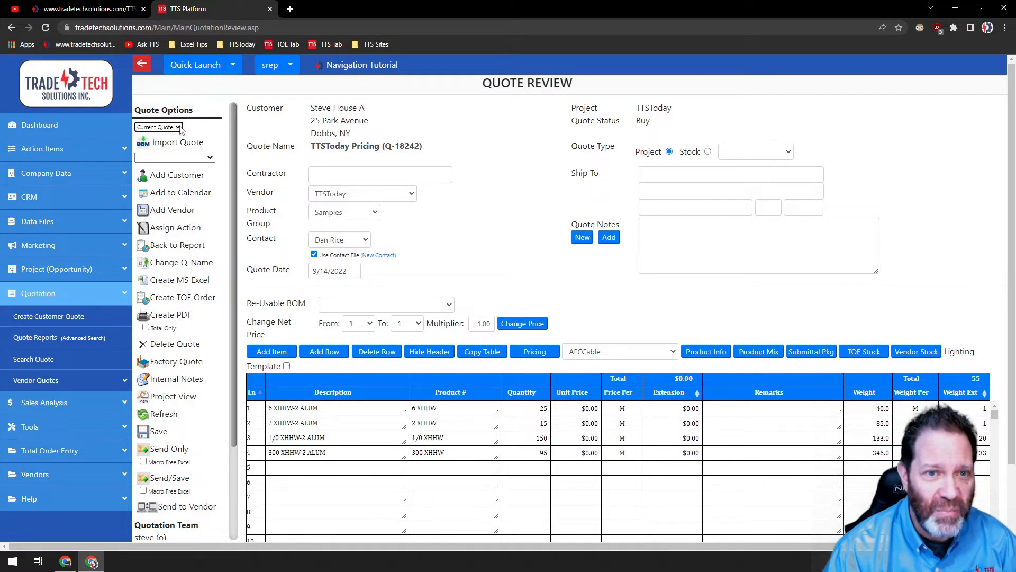
left_click(180, 128)
left_click(180, 128)
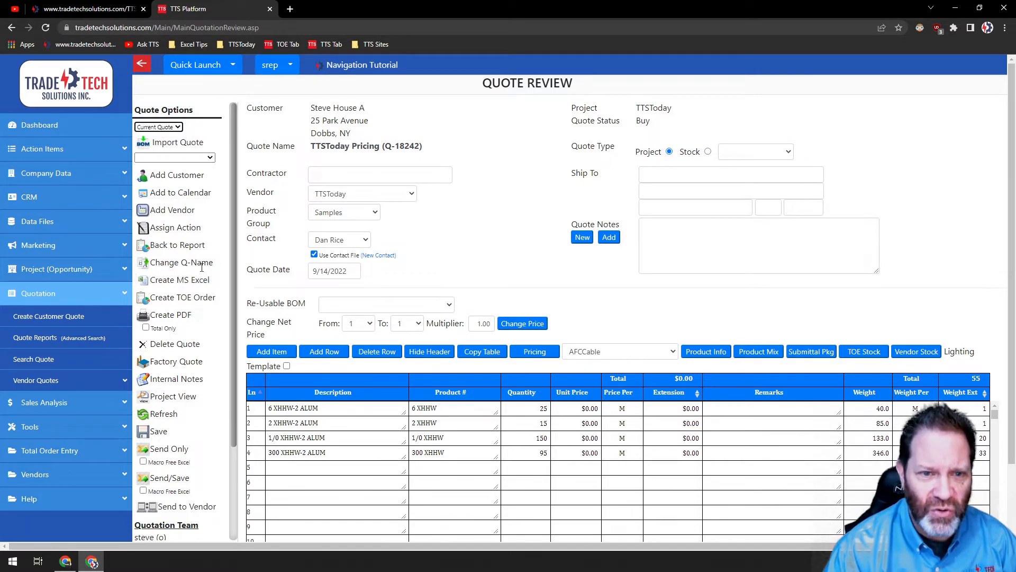
left_click(186, 247)
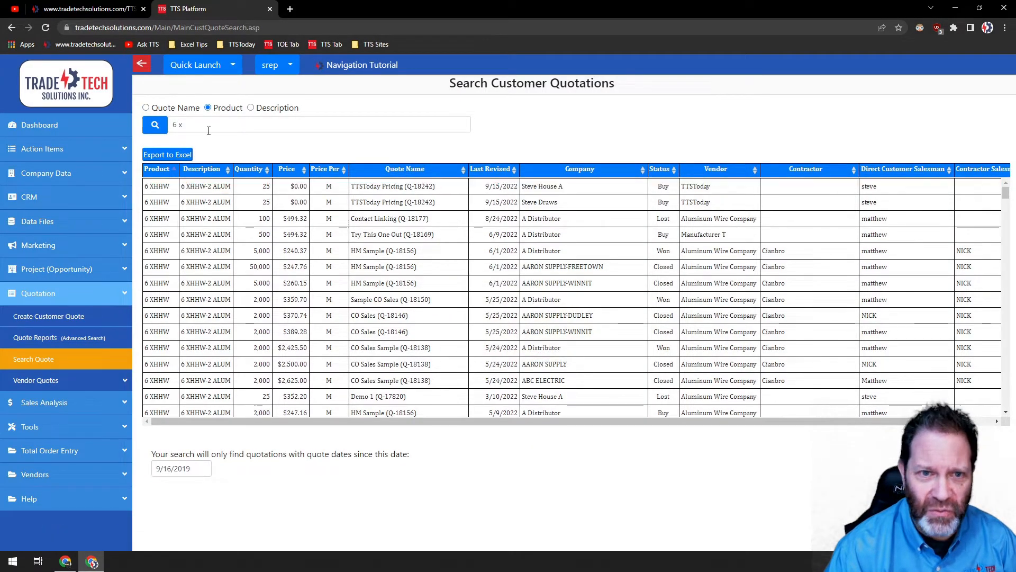
Search the customer quotations by Quote Name for demo
left_click_drag(206, 128, 138, 132)
type("demo")
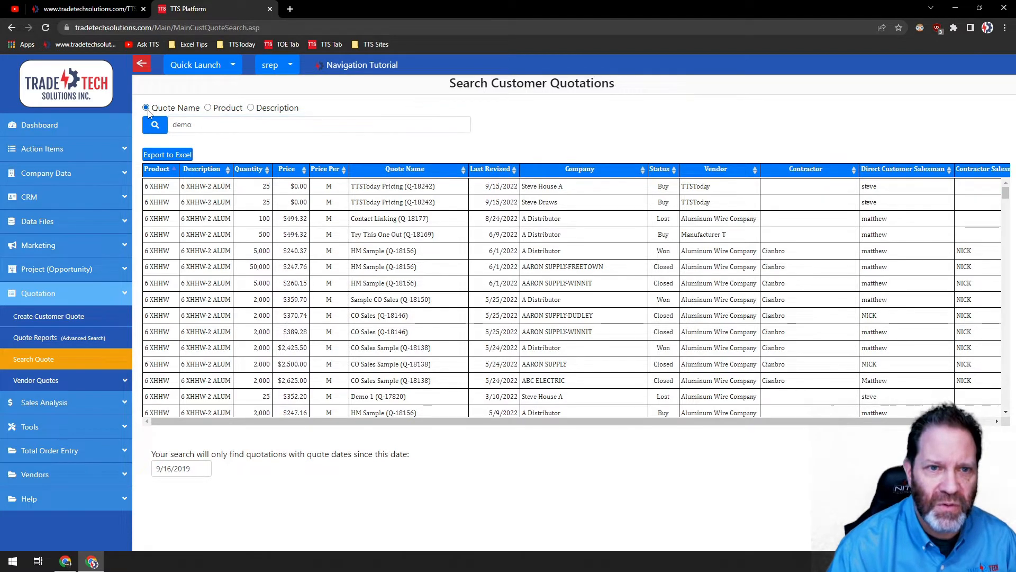
left_click(146, 107)
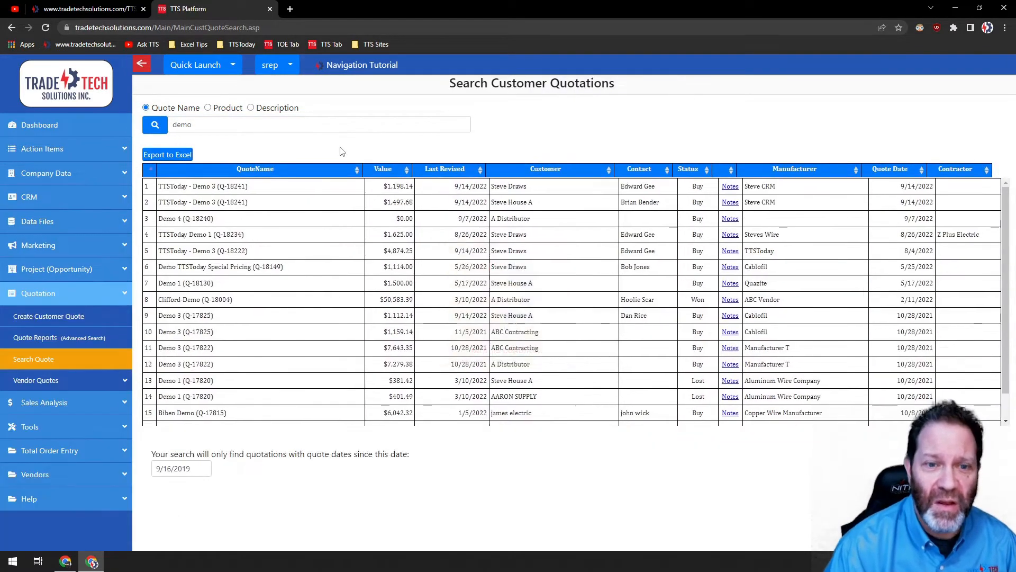
Open the Demo 3 quote with vendor Cablofil and pick Revision - 3 from its list of revisions
left_click(192, 186)
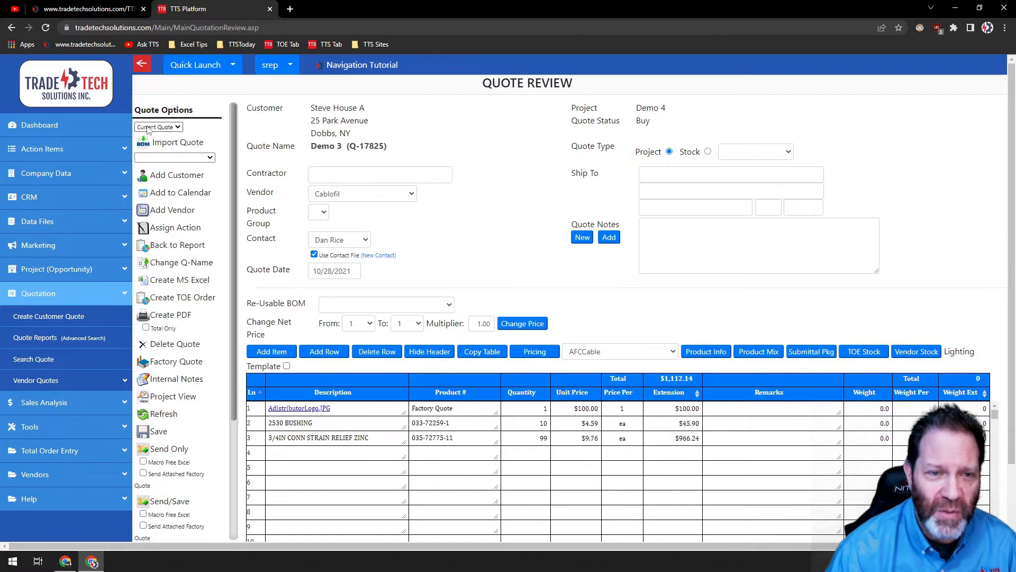
left_click(179, 128)
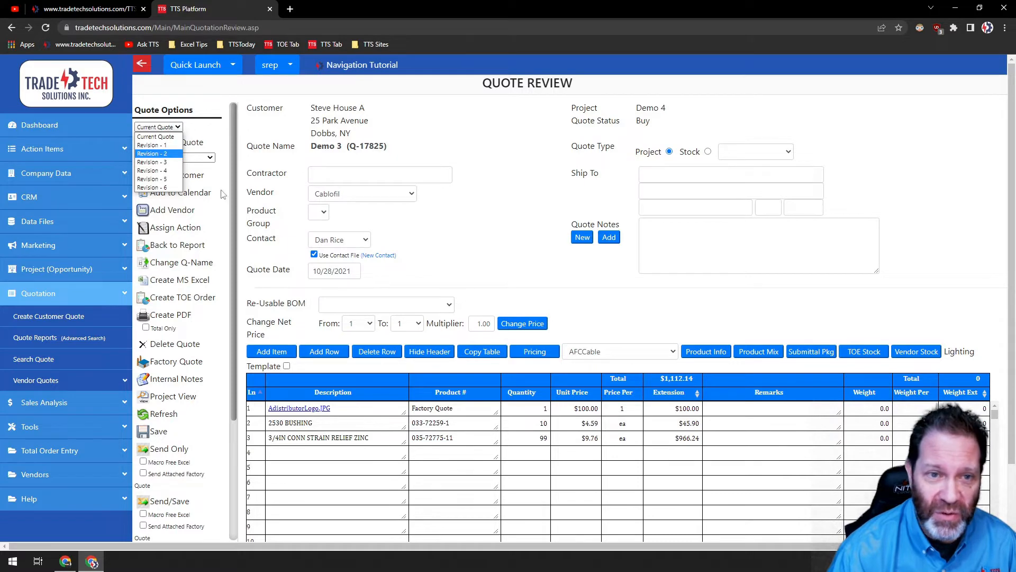
left_click(154, 162)
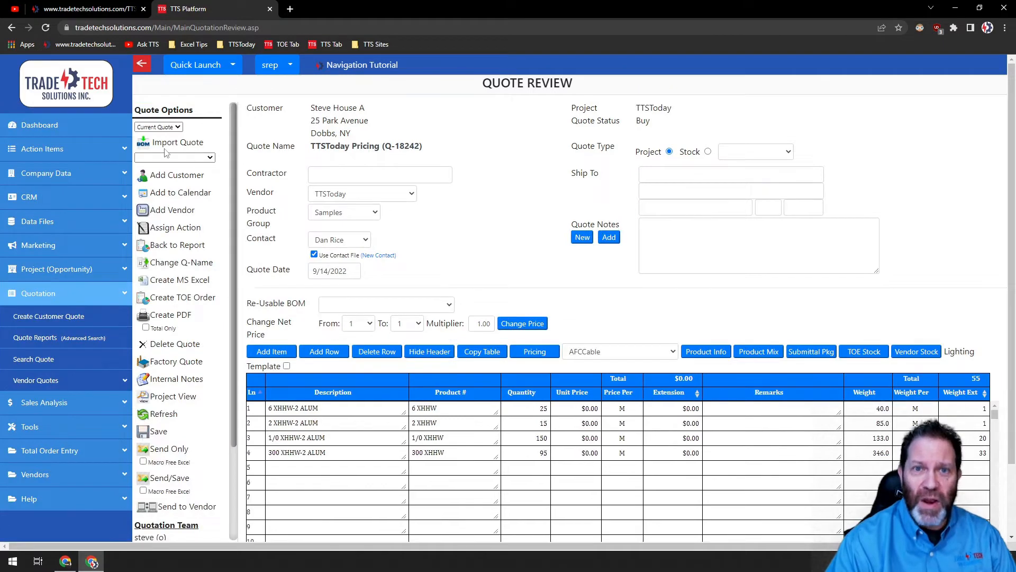
left_click(210, 158)
left_click(210, 159)
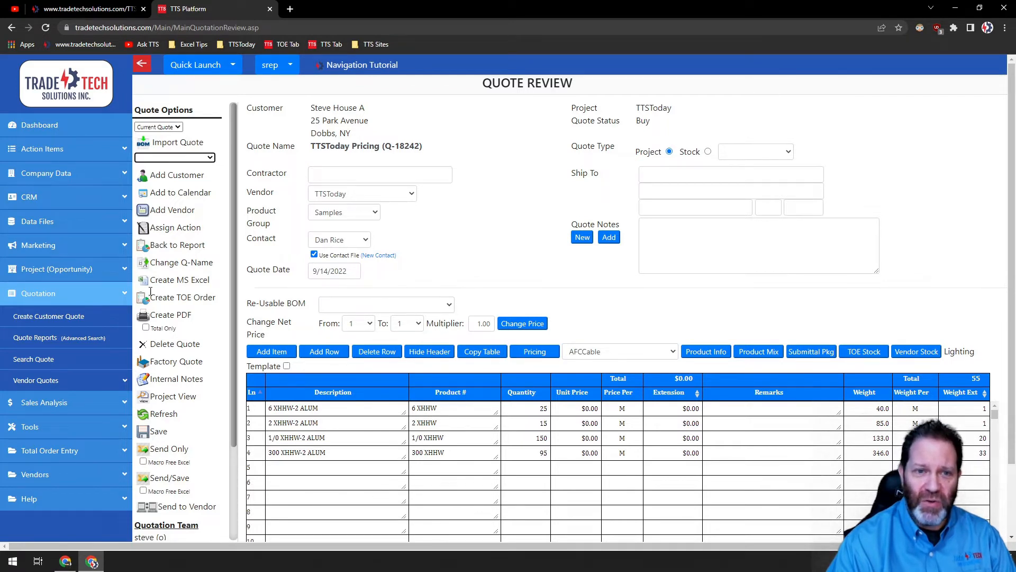
Start adding a customer to the TTSToday Pricing quote and choose A Distributor
left_click(167, 178)
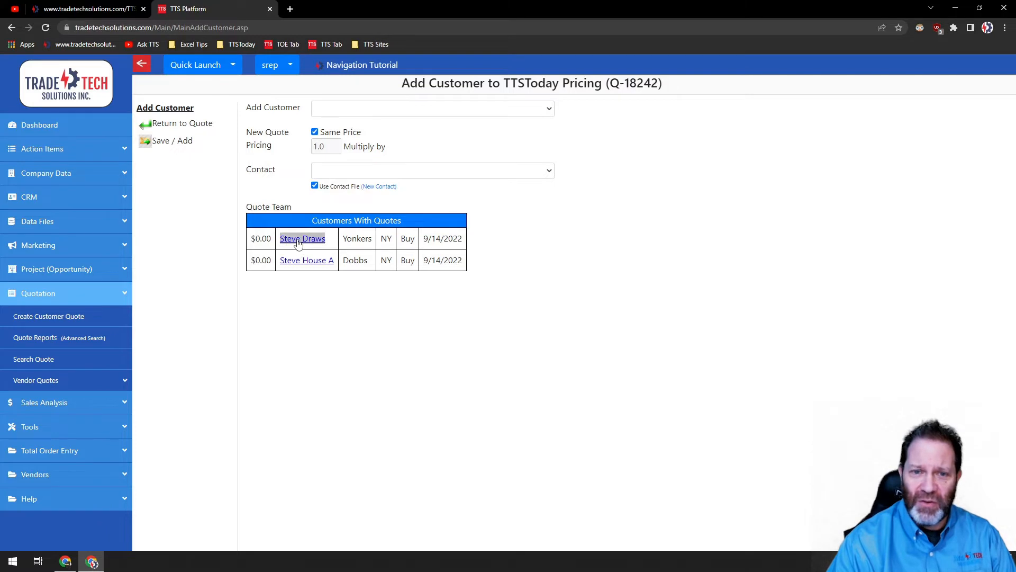
left_click(549, 109)
left_click(350, 134)
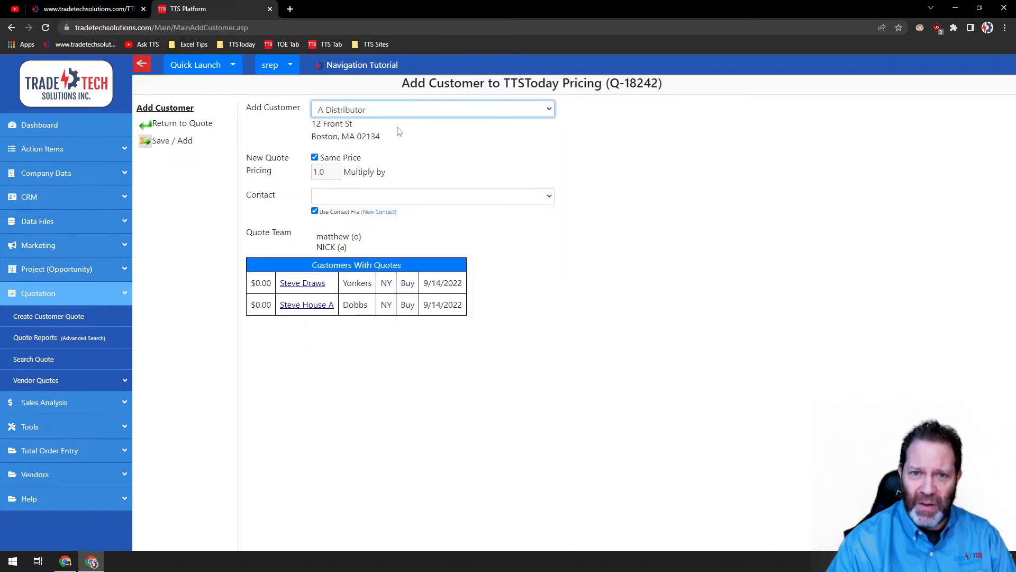
Turn off Same Price, set the new quote's price multiplier to .75, then save the added customer and return to the quote
left_click(315, 158)
left_click(335, 171)
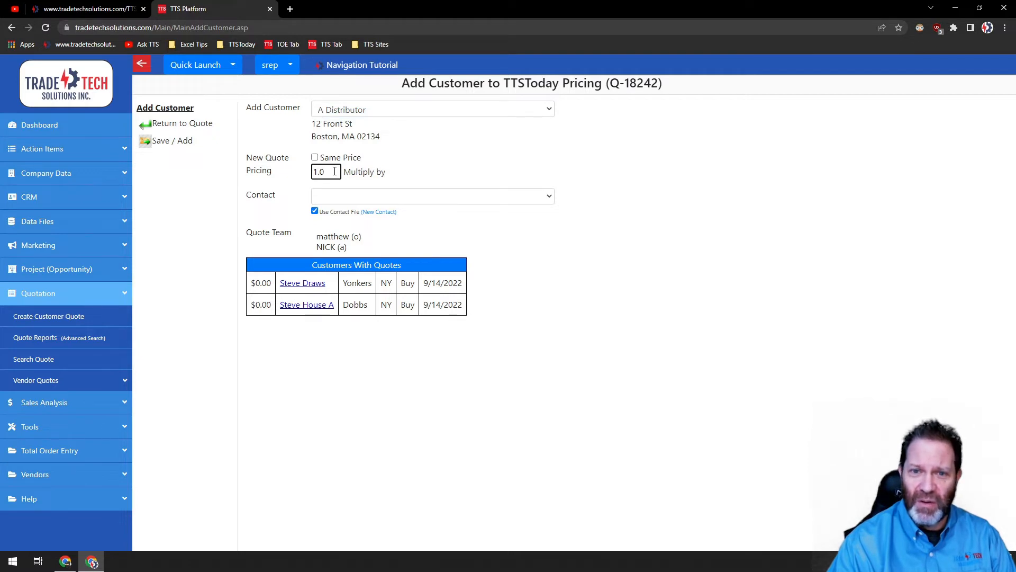
left_click_drag(335, 171, 286, 178)
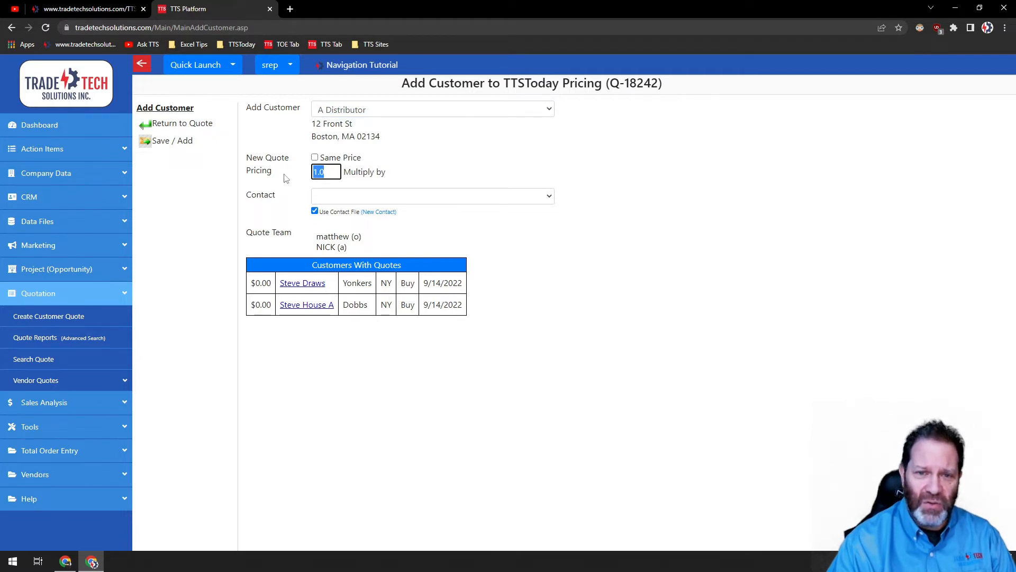
type(".75")
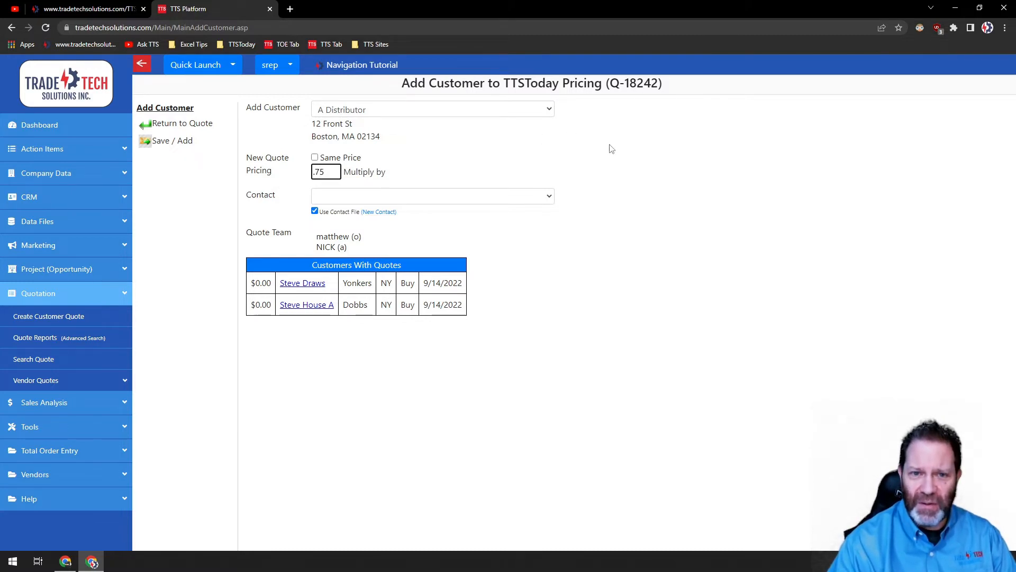
key("Tab")
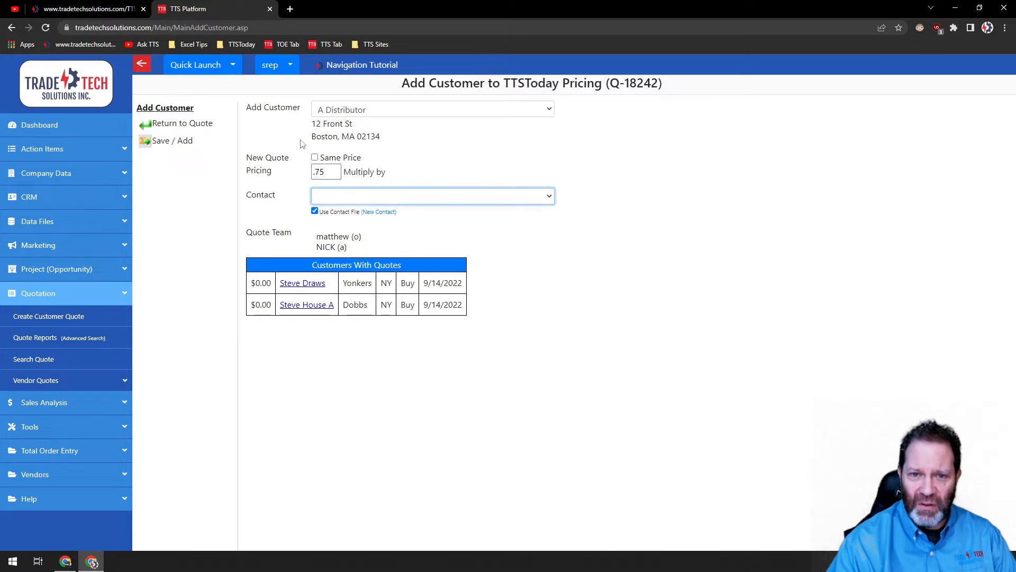
left_click(170, 142)
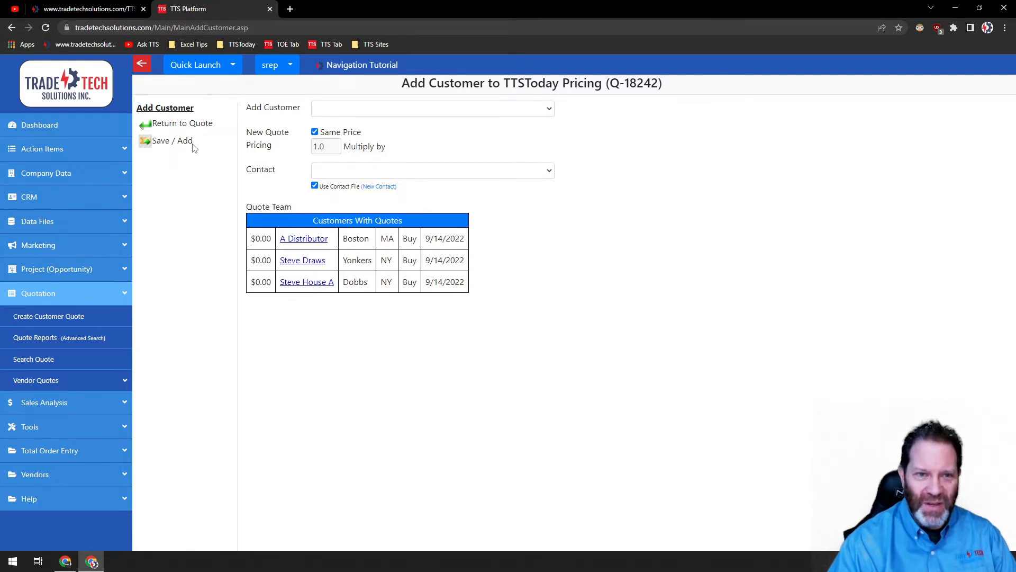
left_click(185, 127)
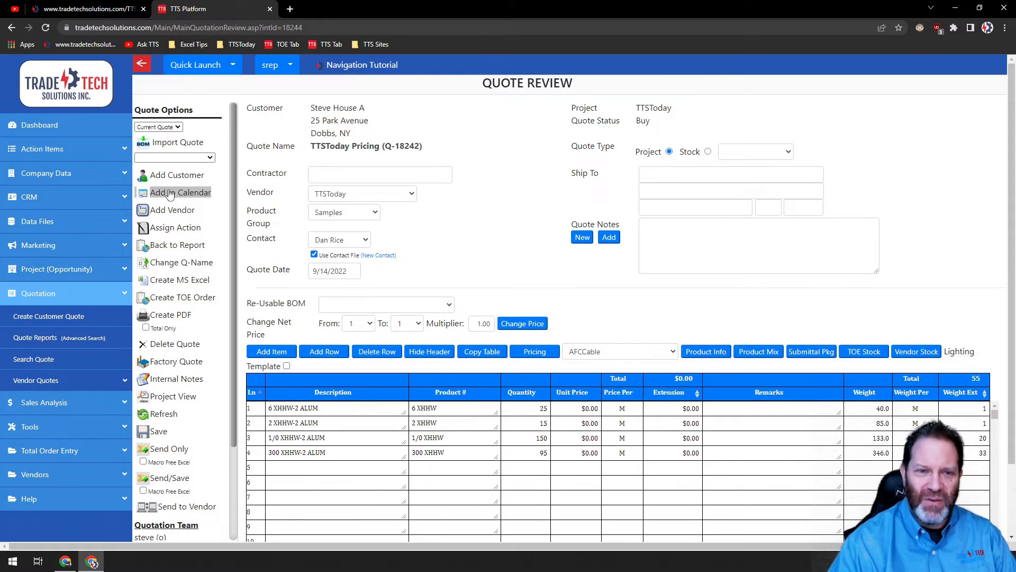
Start adding the TTSToday Pricing quote to the calendar, then cancel saving the iCalendar file
left_click(170, 194)
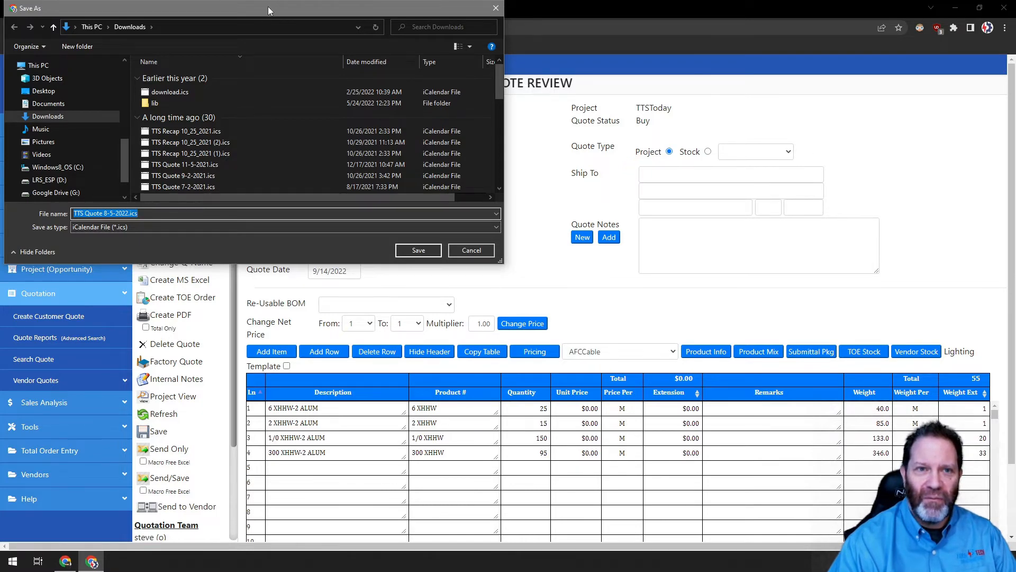
left_click_drag(298, 3, 321, 21)
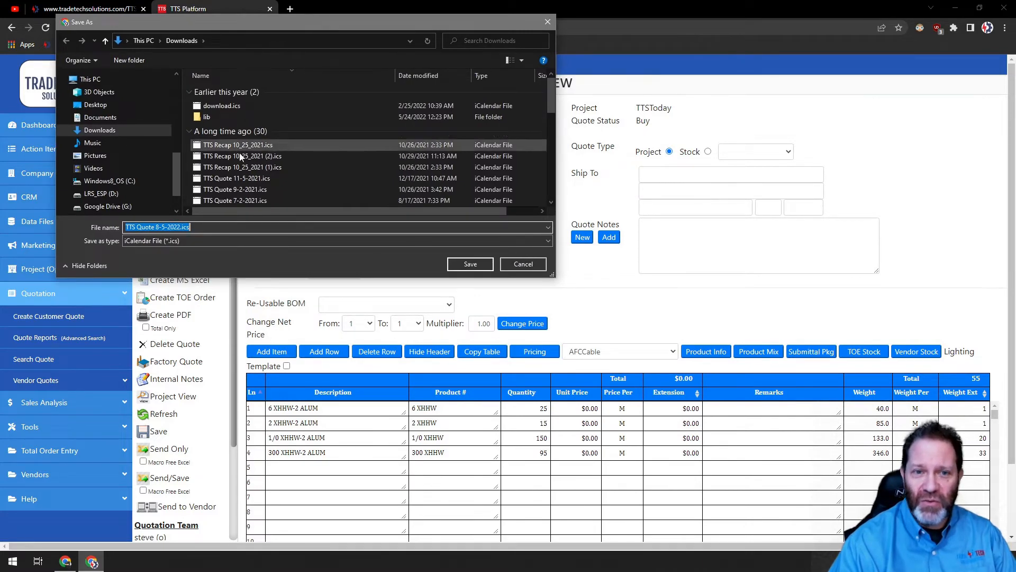
left_click(522, 263)
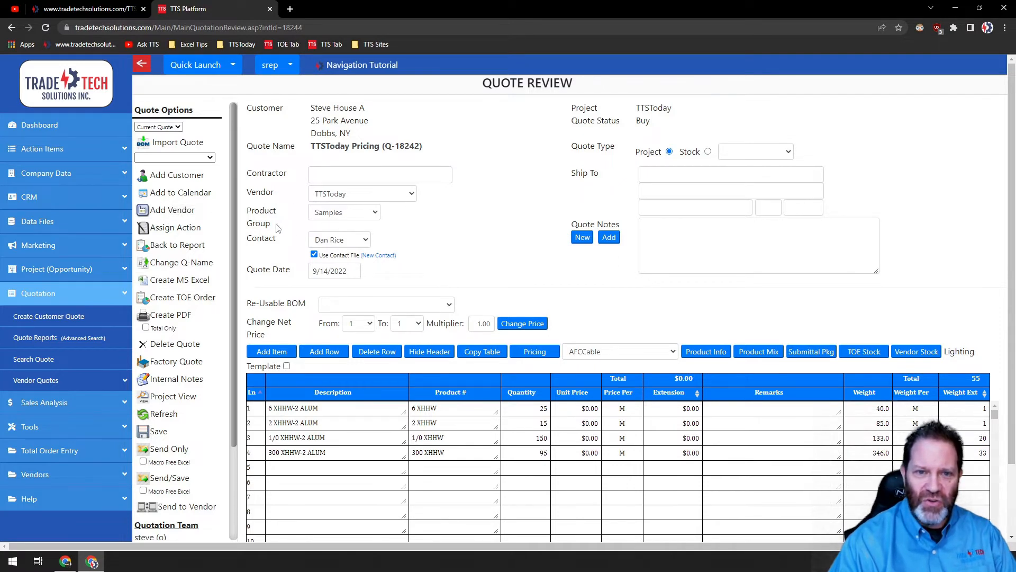
Start adding a vendor to the TTSToday Pricing quote, then go back to the quote review without saving
left_click(174, 212)
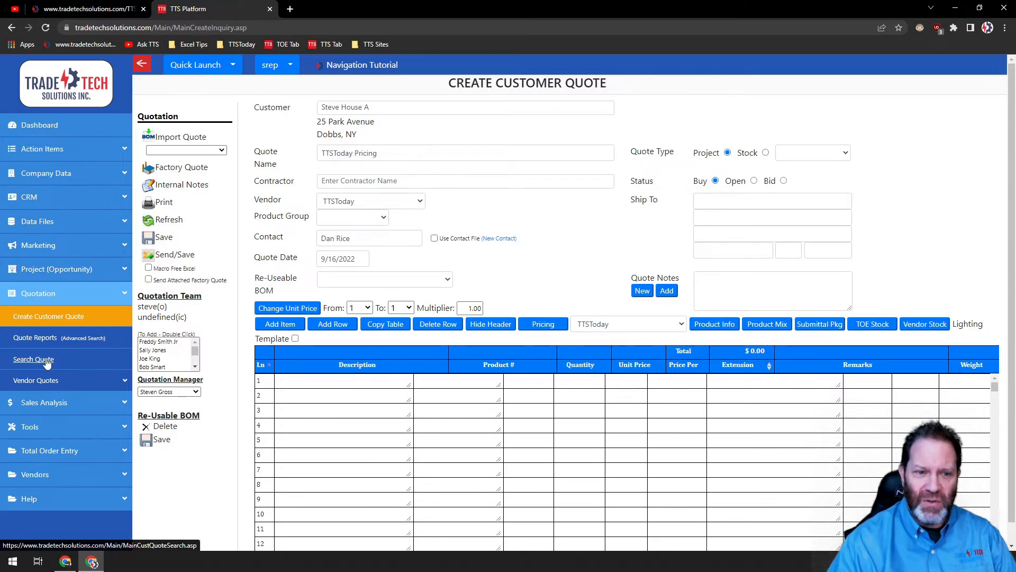
right_click(196, 100)
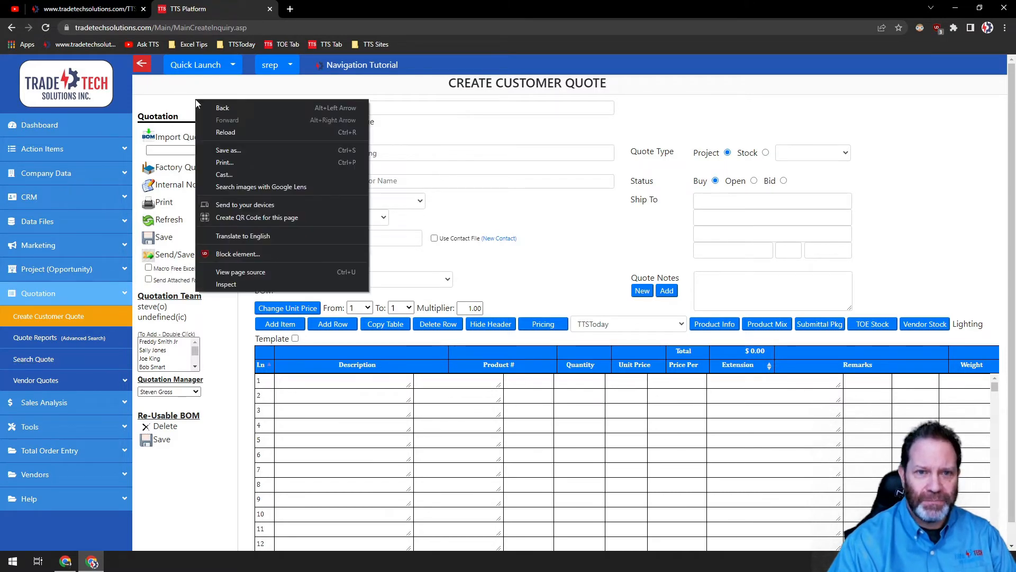
left_click(225, 110)
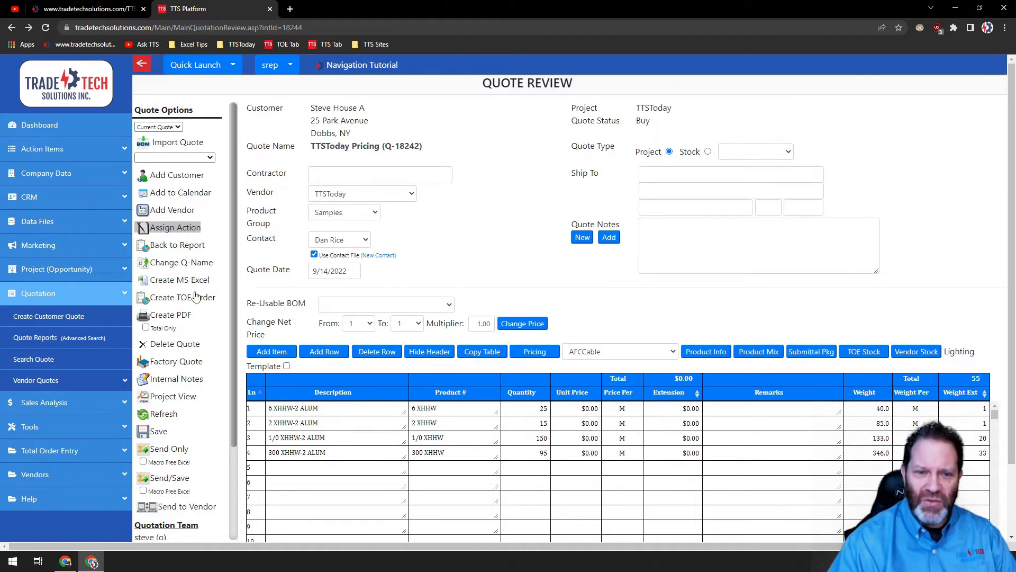
View the quotation team and the form for assigning an action item on the quote, then return to the quote
scroll(204, 405, "down", 2)
scroll(148, 477, "down", 1)
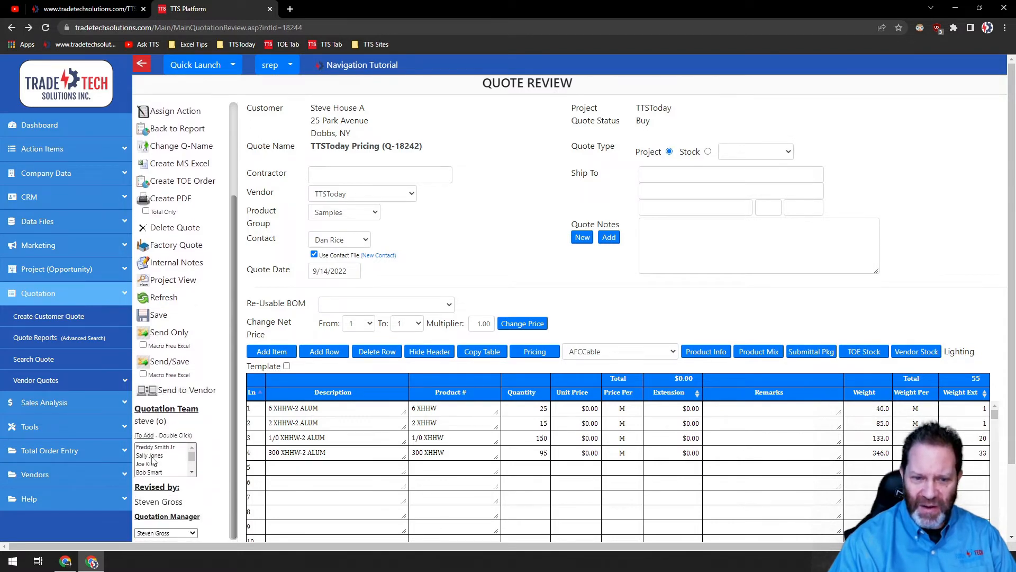
scroll(236, 360, "up", 2)
scroll(170, 233, "up", 3)
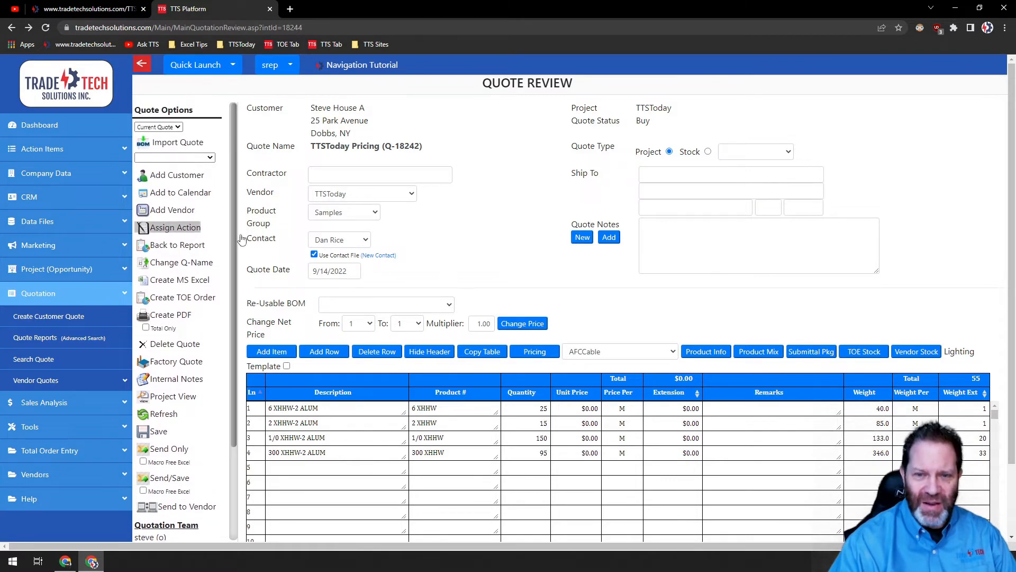
left_click(176, 229)
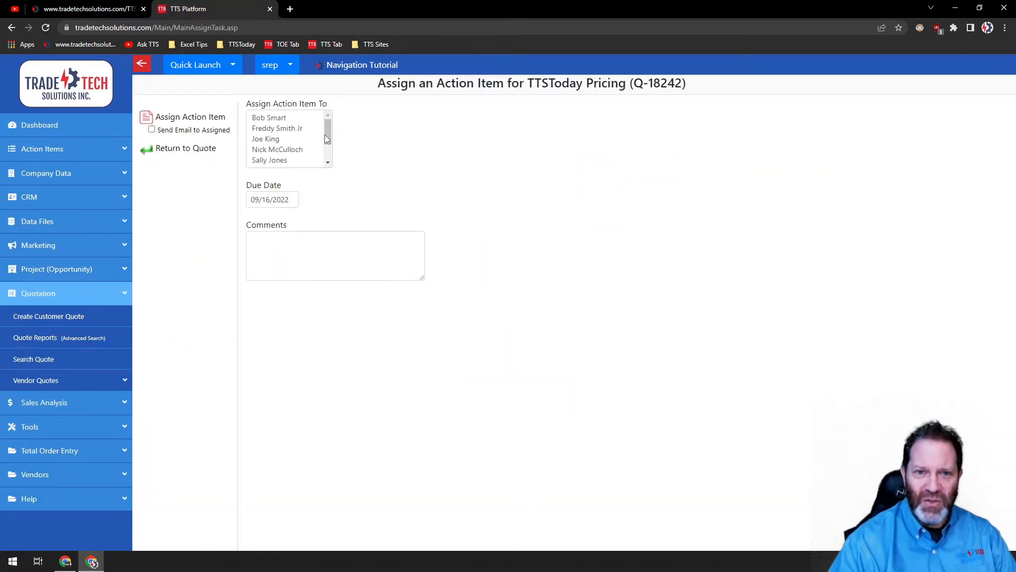
mouse_move(329, 133)
left_mouse_down()
mouse_move(328, 152)
mouse_move(327, 124)
left_mouse_up()
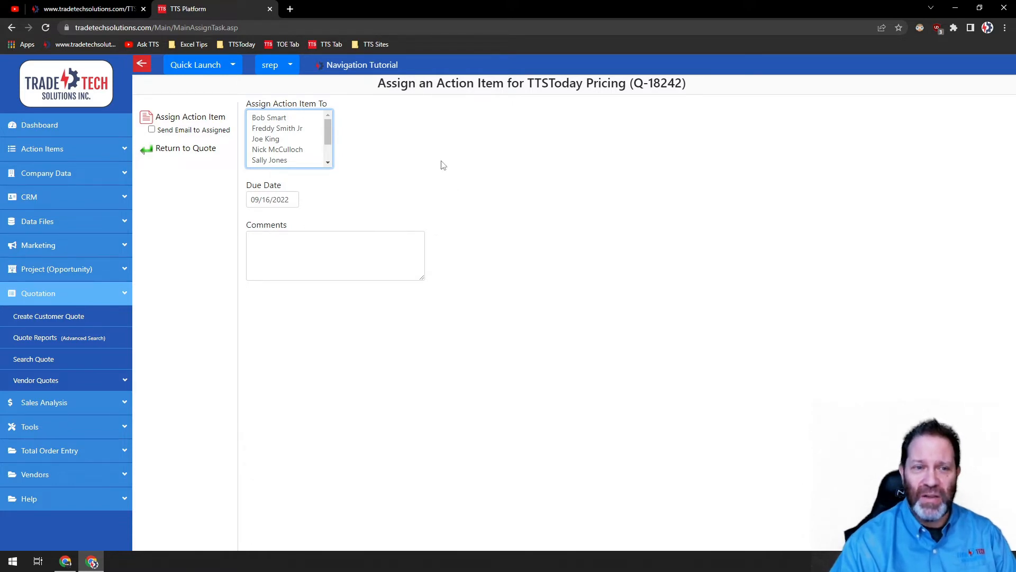
left_click(175, 150)
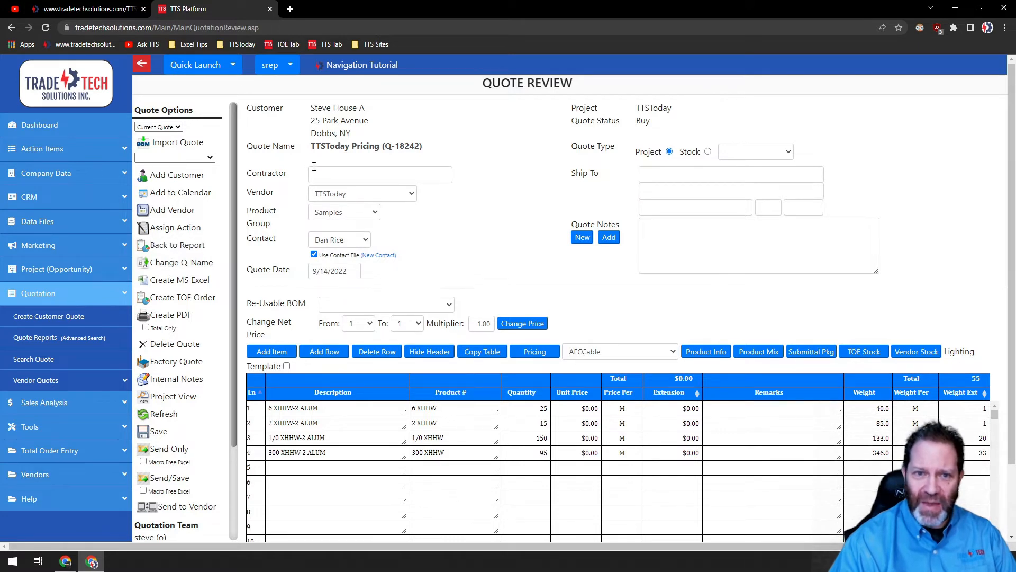
Start changing the quote's name, then cancel without entering a new name
double_click(313, 147)
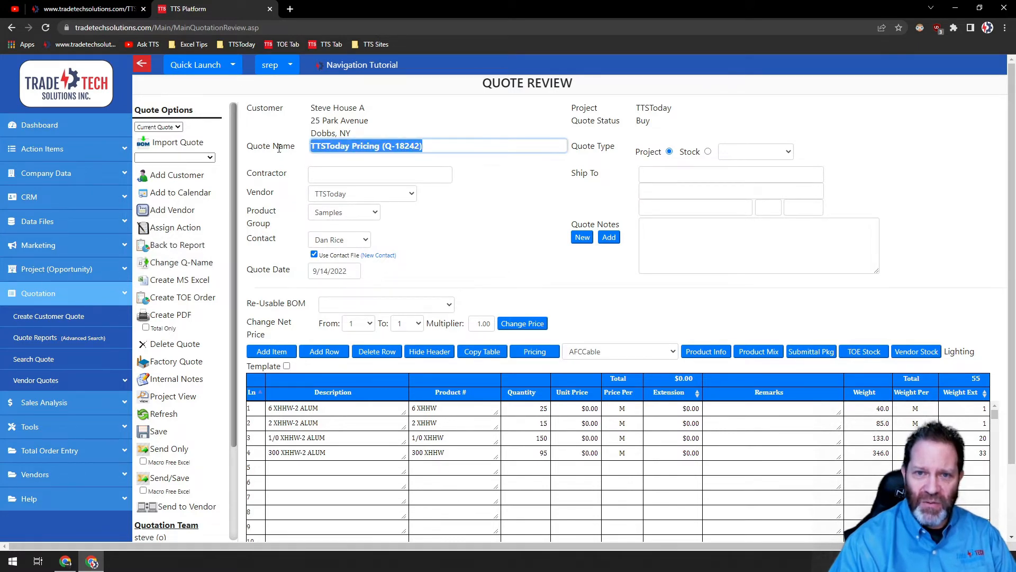
left_click(342, 151)
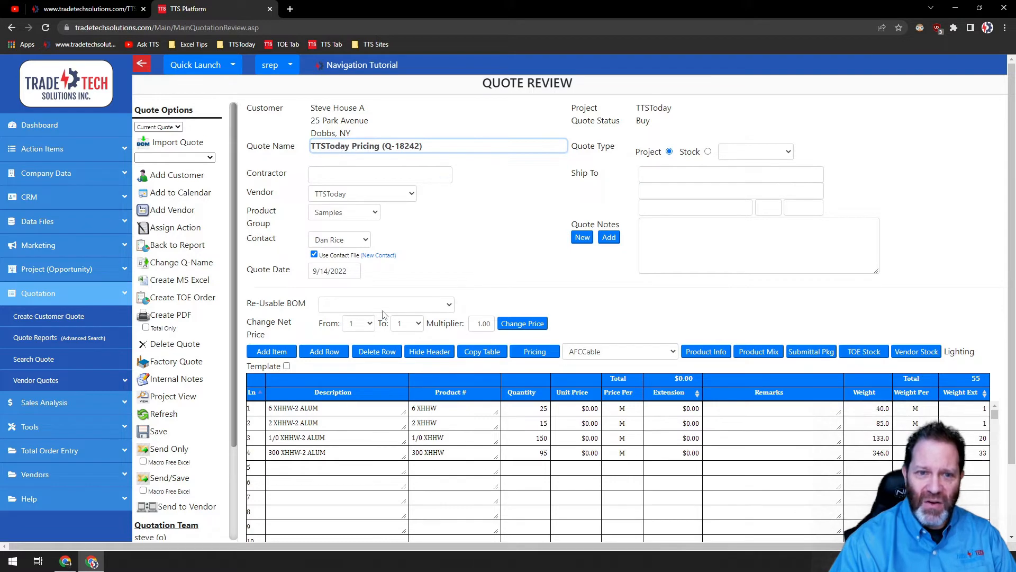
left_click(187, 267)
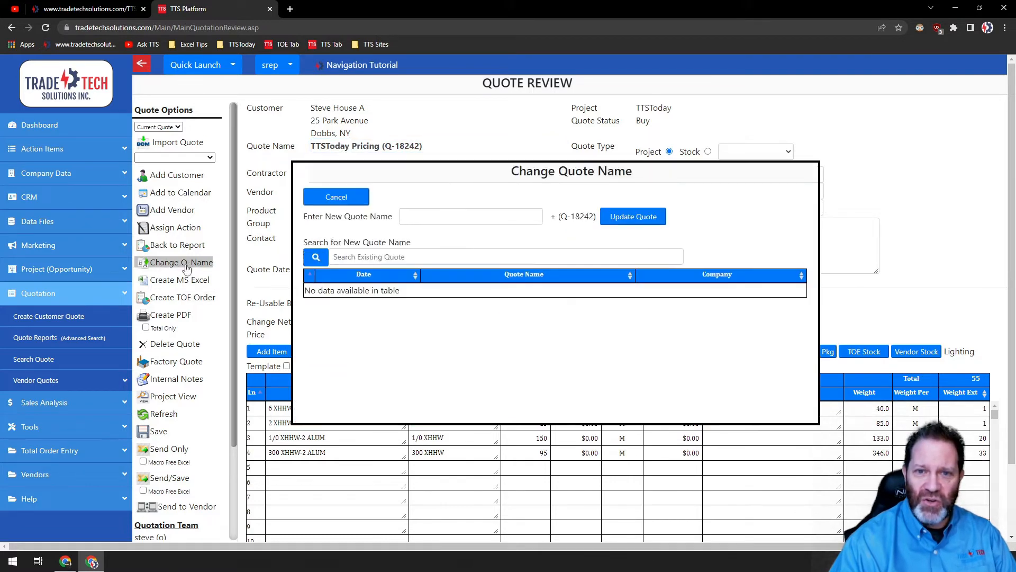
left_click(417, 216)
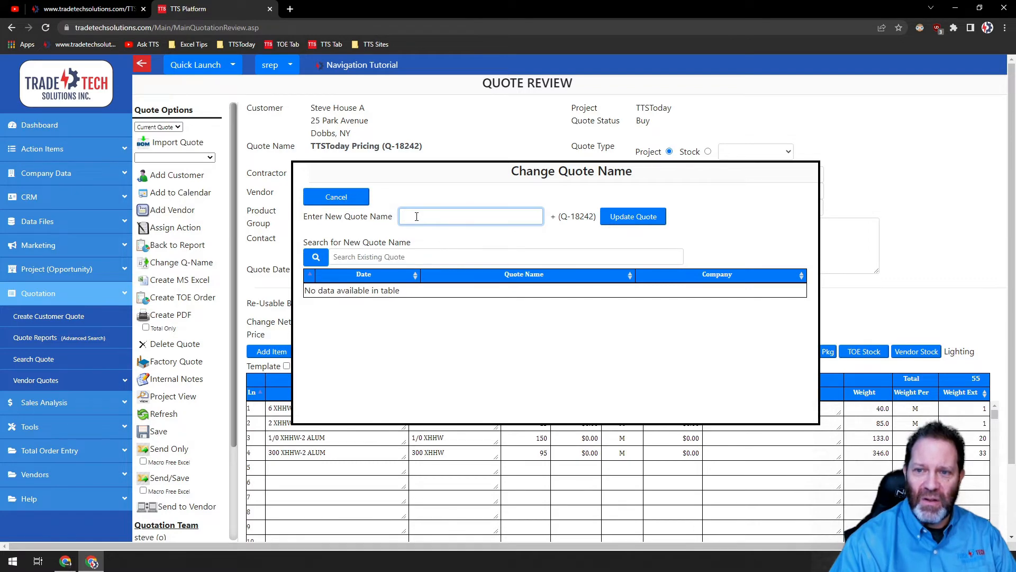
left_click(336, 197)
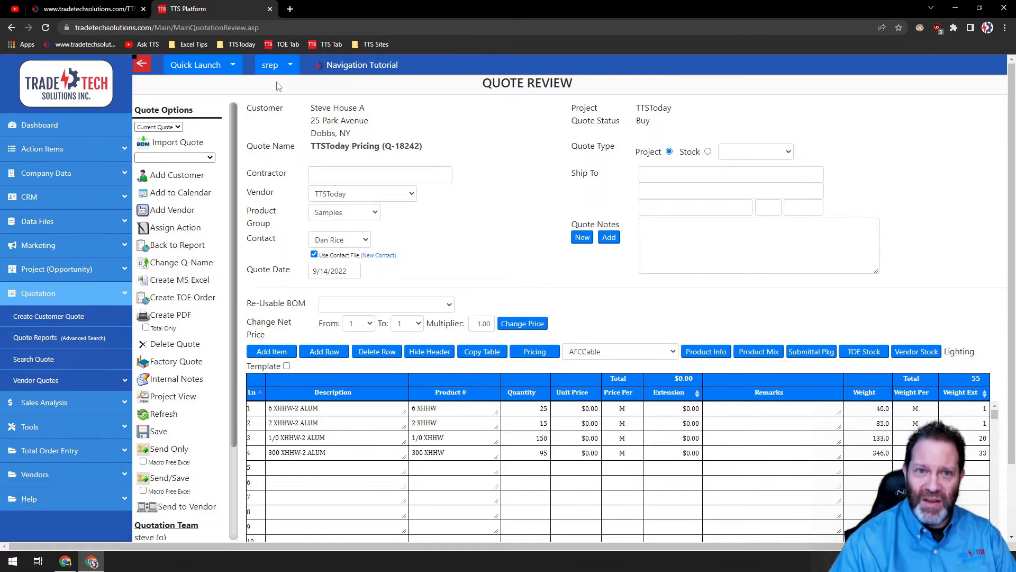
Create an Excel file of the quote, save it in Downloads under the suggested name and open it for review
left_click(160, 282)
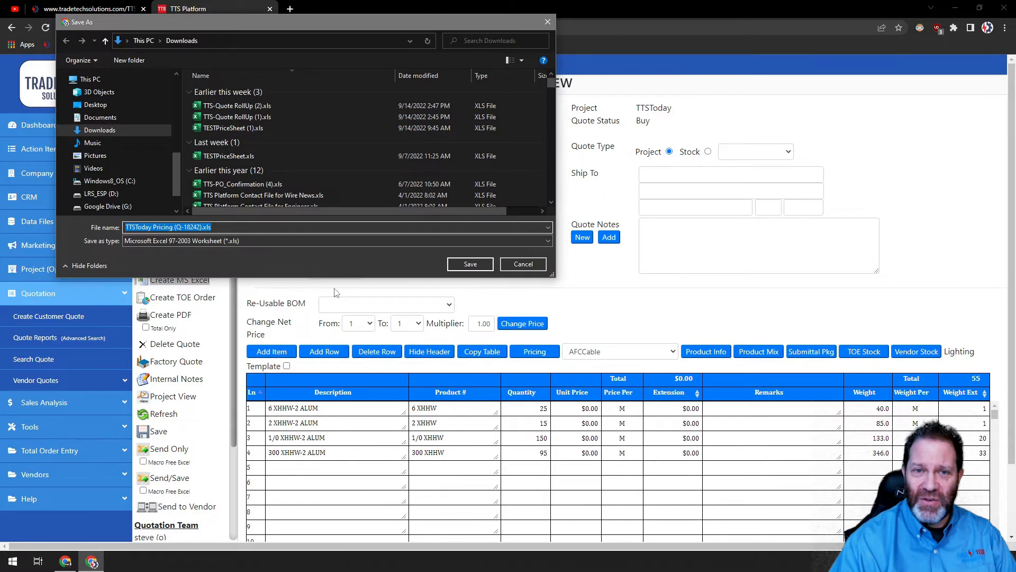
left_click(471, 266)
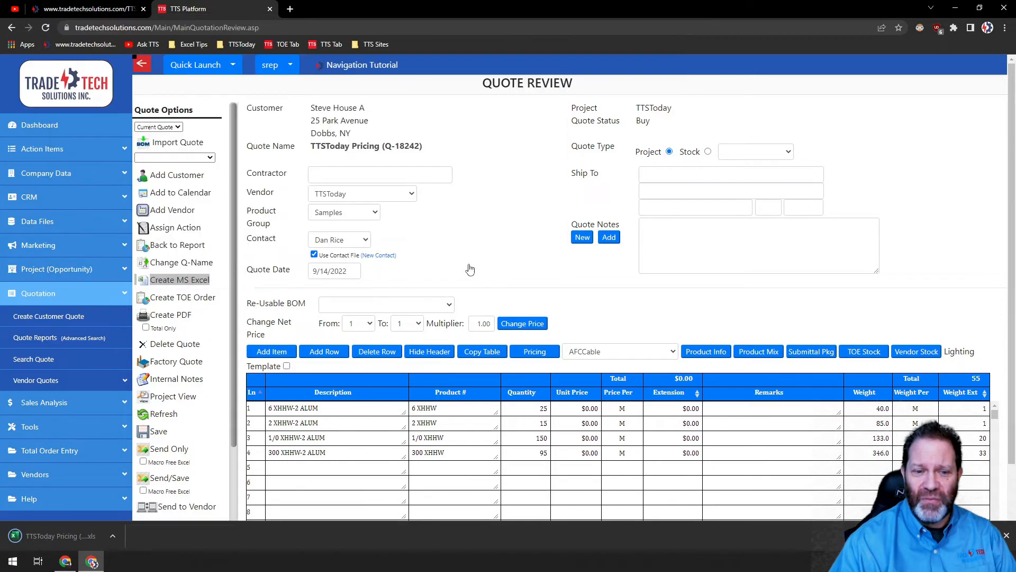
left_click(50, 538)
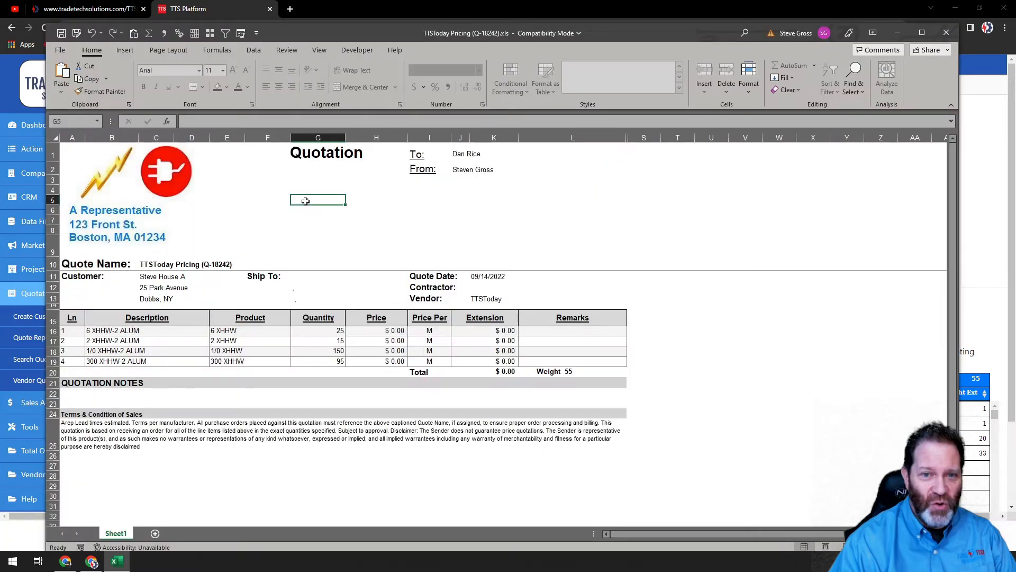
left_click(387, 193)
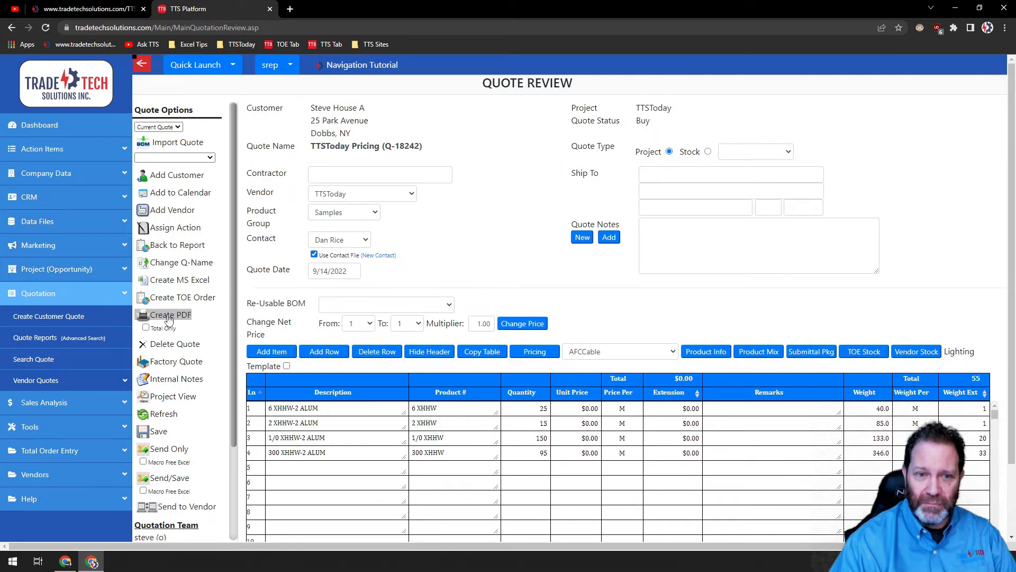
Create a PDF of the quote in Downloads, open it for review and return to the quote
left_click(169, 316)
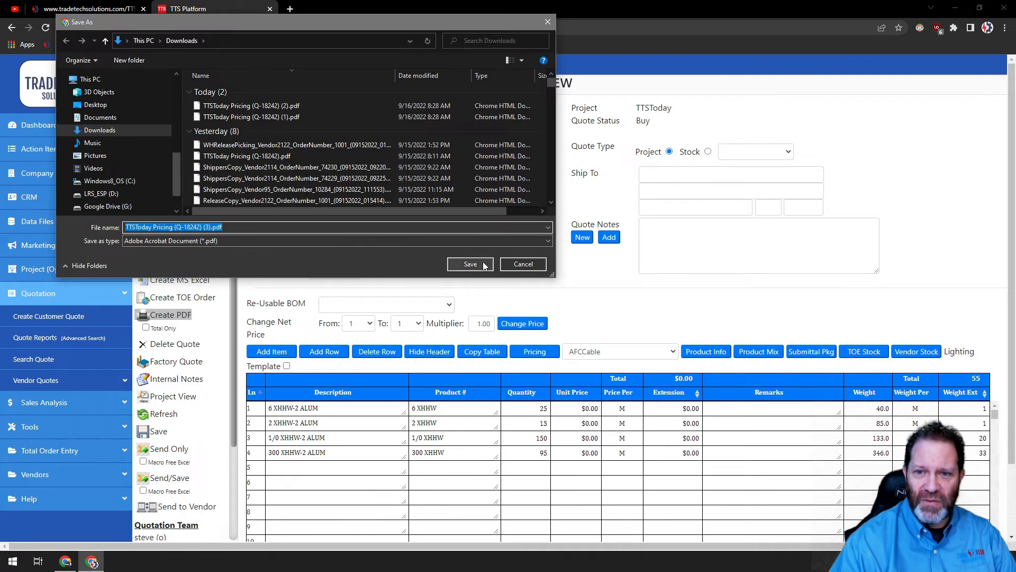
left_click(483, 264)
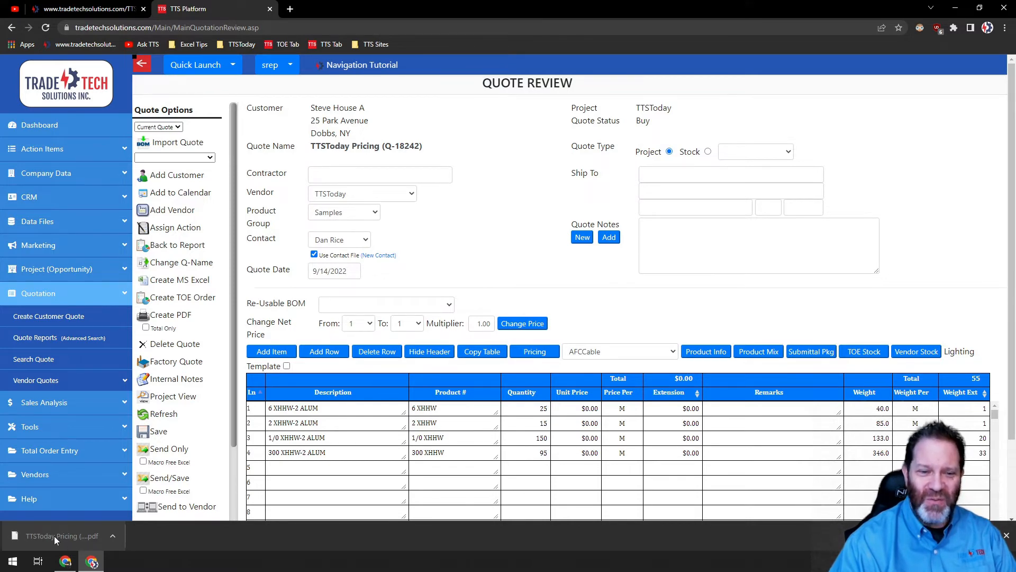
left_click(54, 535)
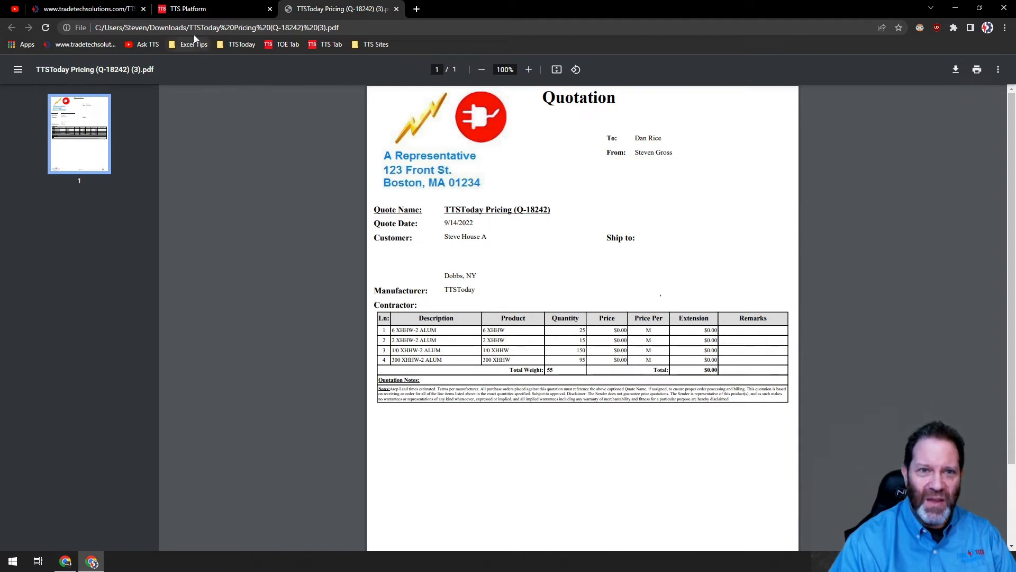
left_click(216, 11)
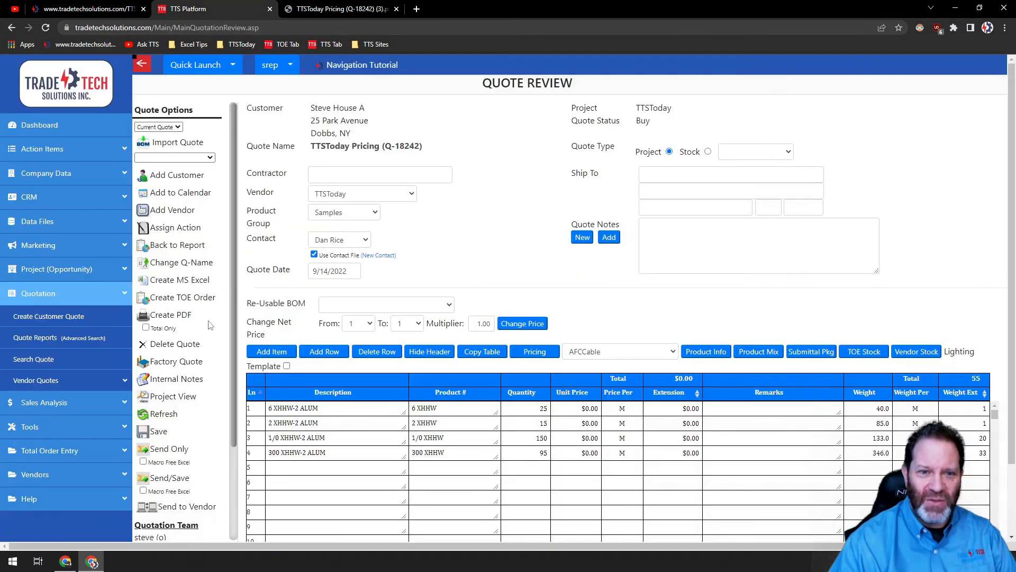
Enable Total Only for the quote's PDF, save the new PDF in Downloads and open it
left_click(146, 328)
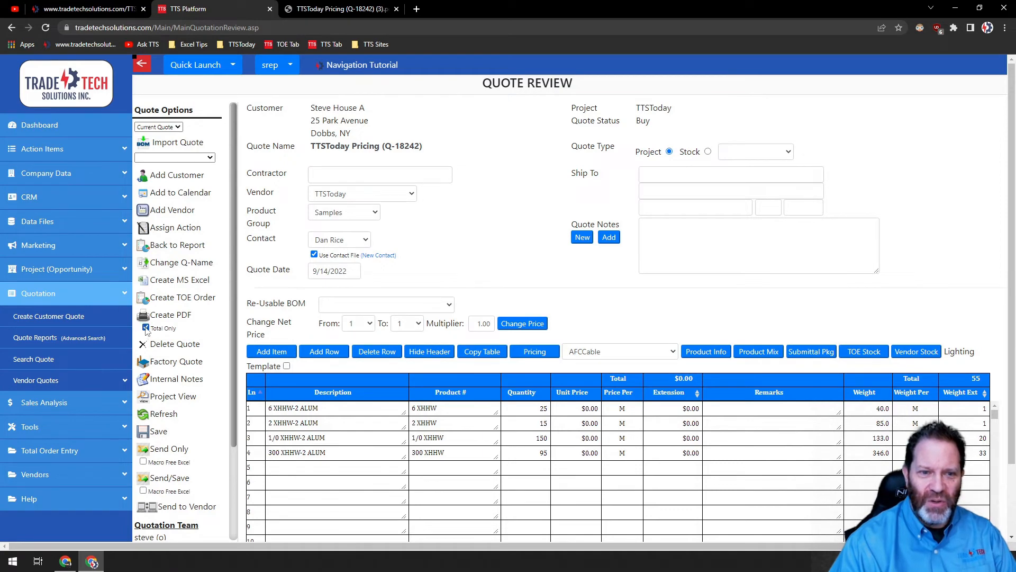
left_click(169, 318)
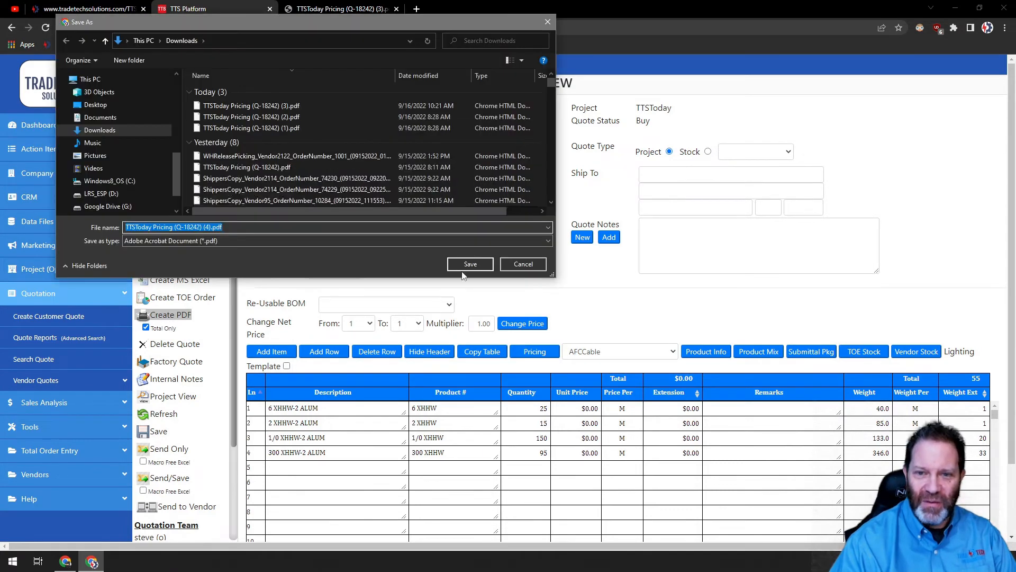
left_click(466, 268)
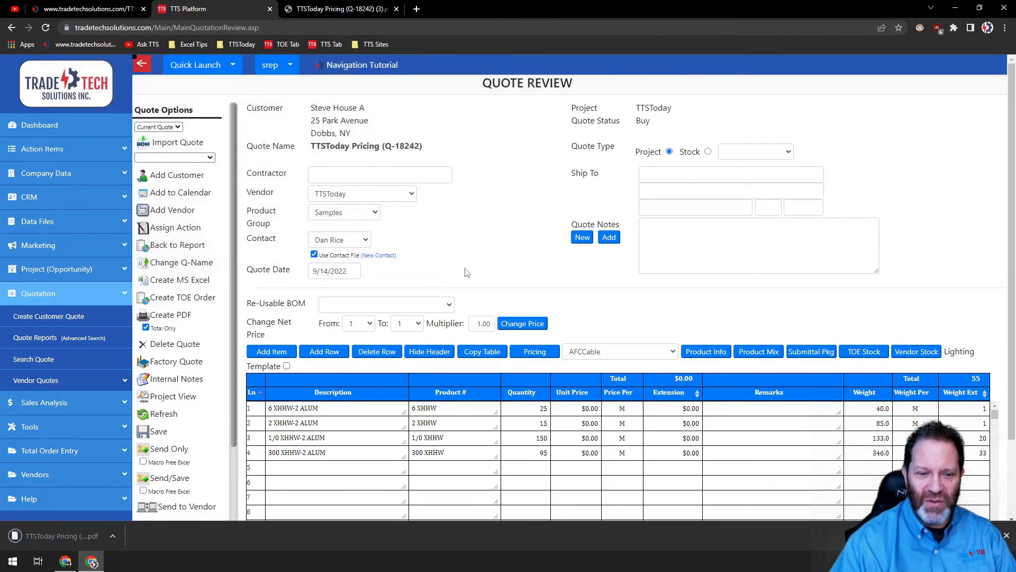
left_click(58, 536)
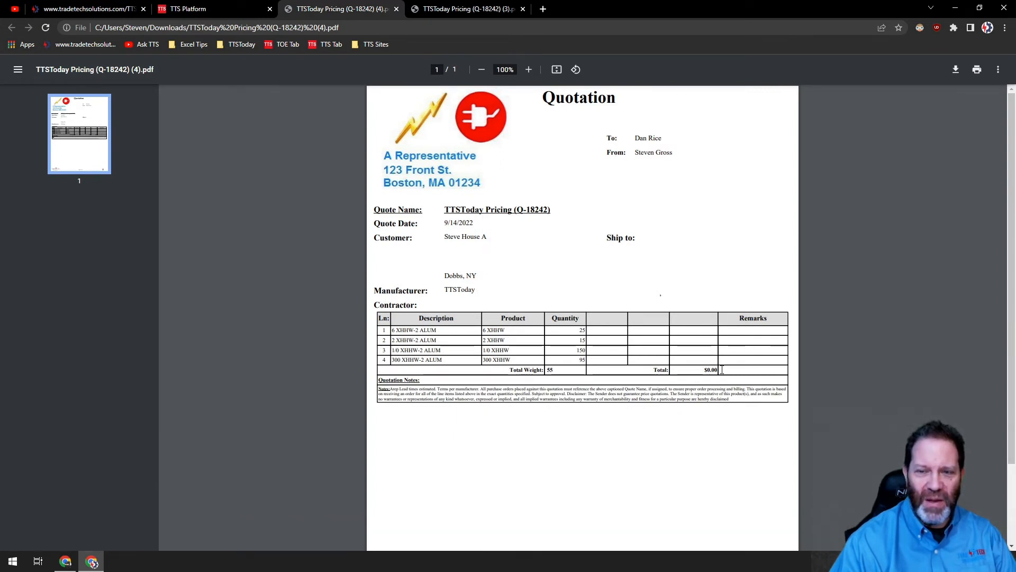
Compare the pricing columns of the full PDF with the Total Only PDF, then close both documents
left_click(446, 11)
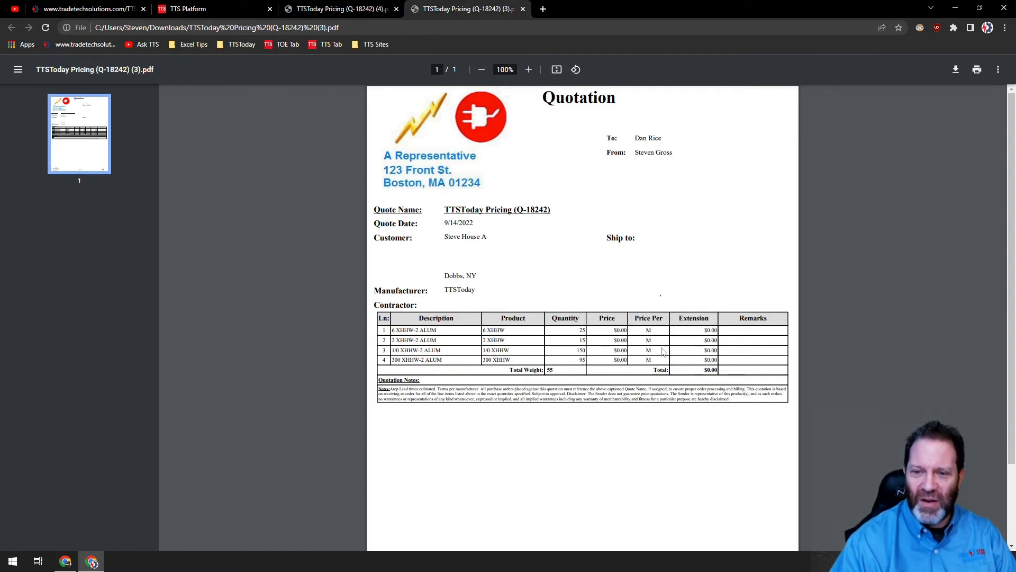
left_click(350, 14)
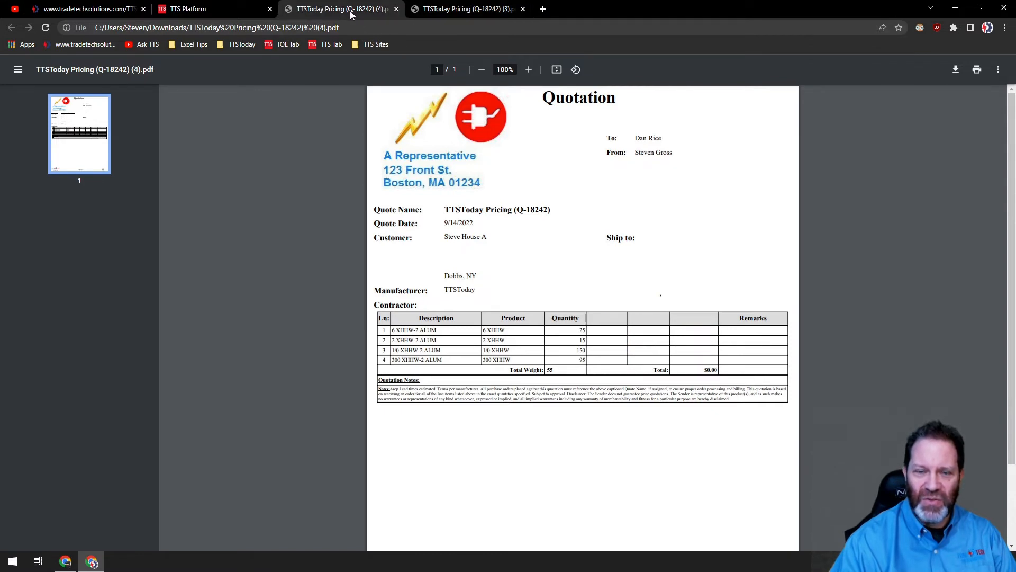
left_click(524, 9)
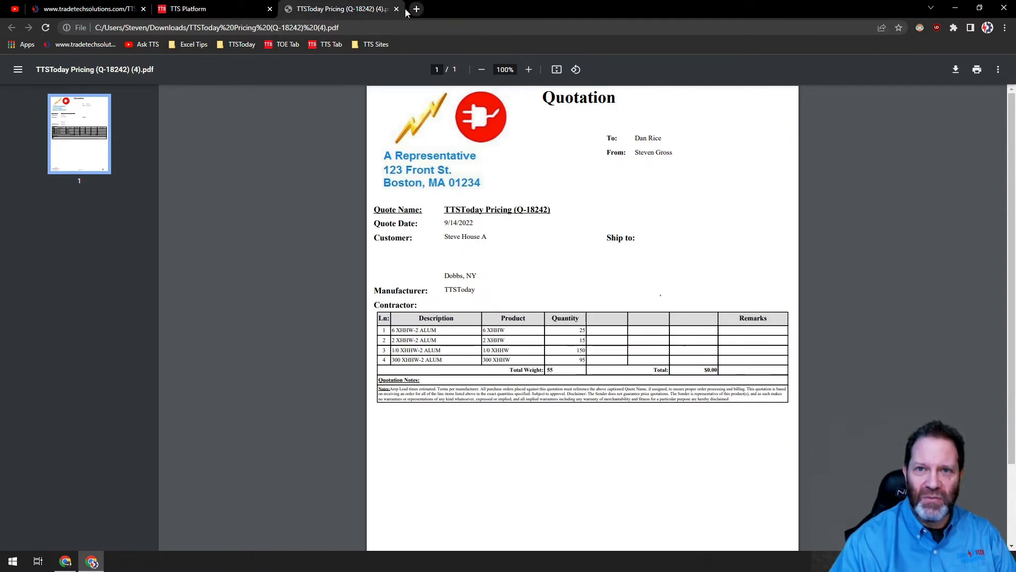
left_click(397, 9)
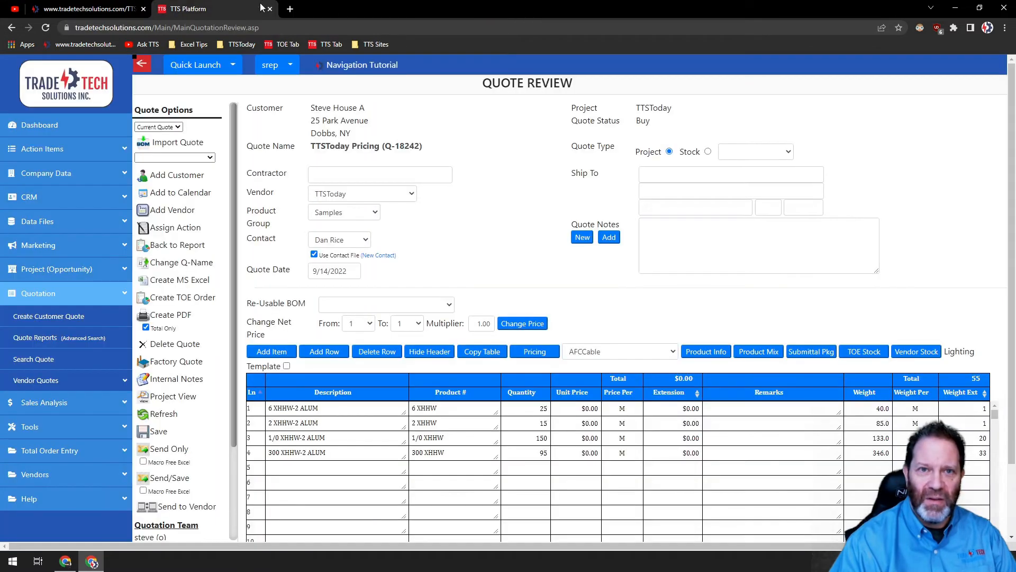
Start deleting the TTSToday Pricing quote, then decline the deletion
left_click(163, 317)
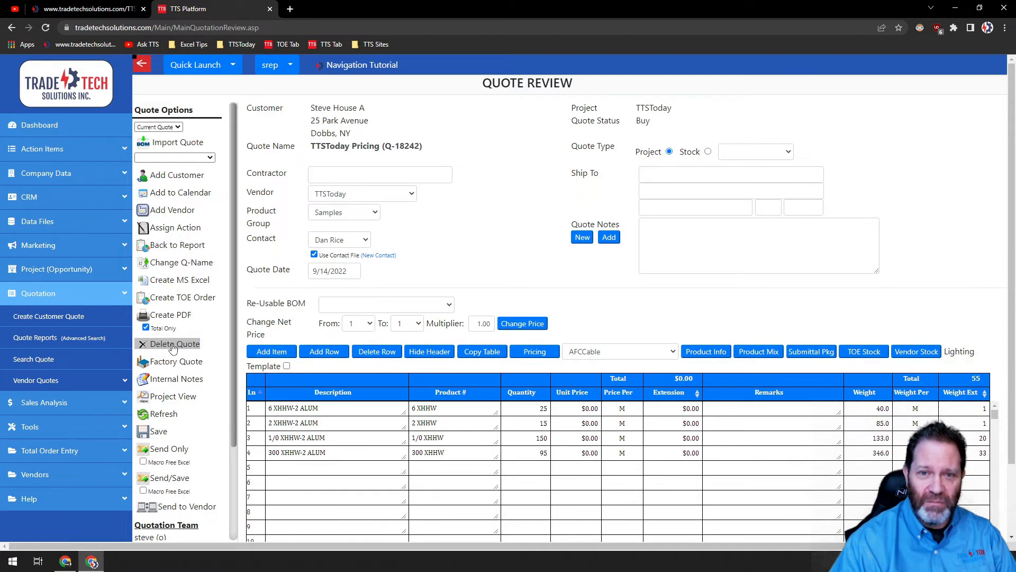
left_click(173, 344)
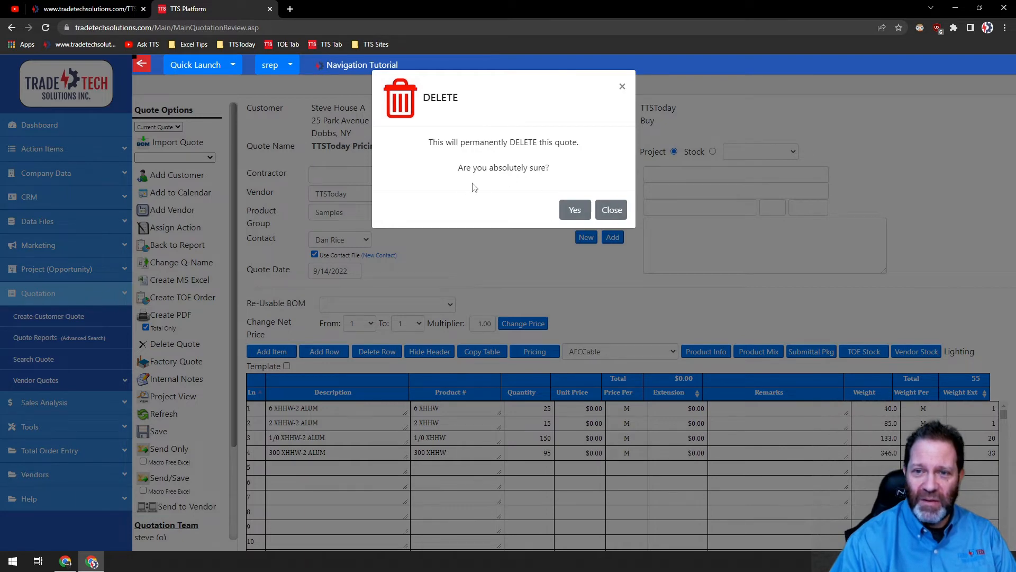
left_click(612, 211)
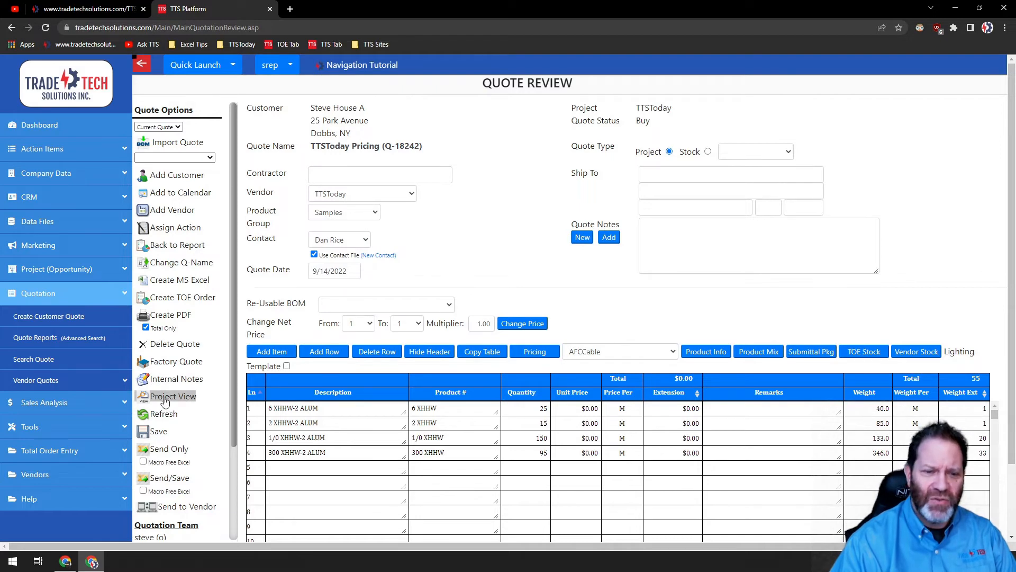
Open the project view for the quote, expand the TTSToday project's quotations to review them and return to the quote
scroll(172, 450, "down", 2)
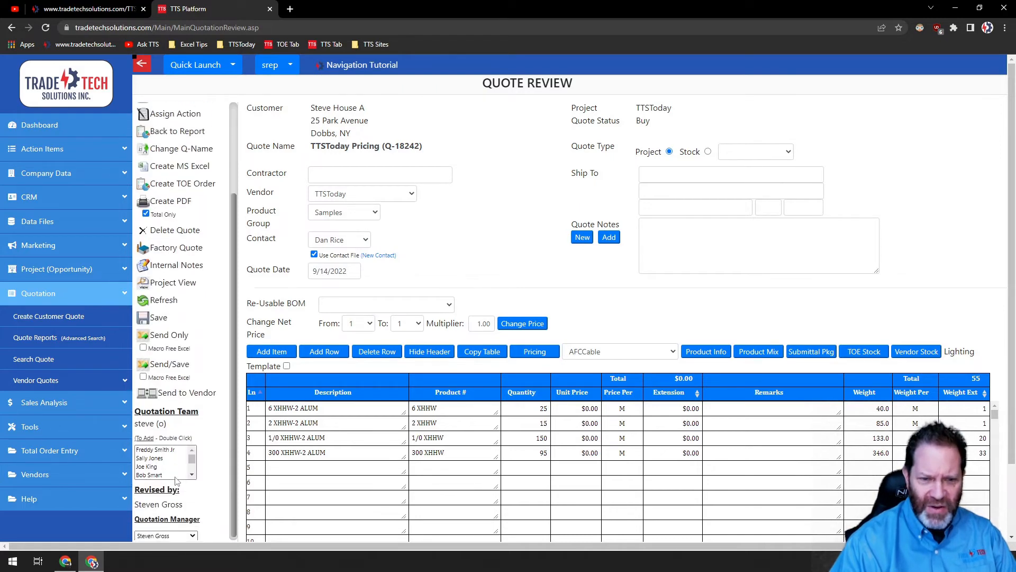
scroll(175, 466, "up", 2)
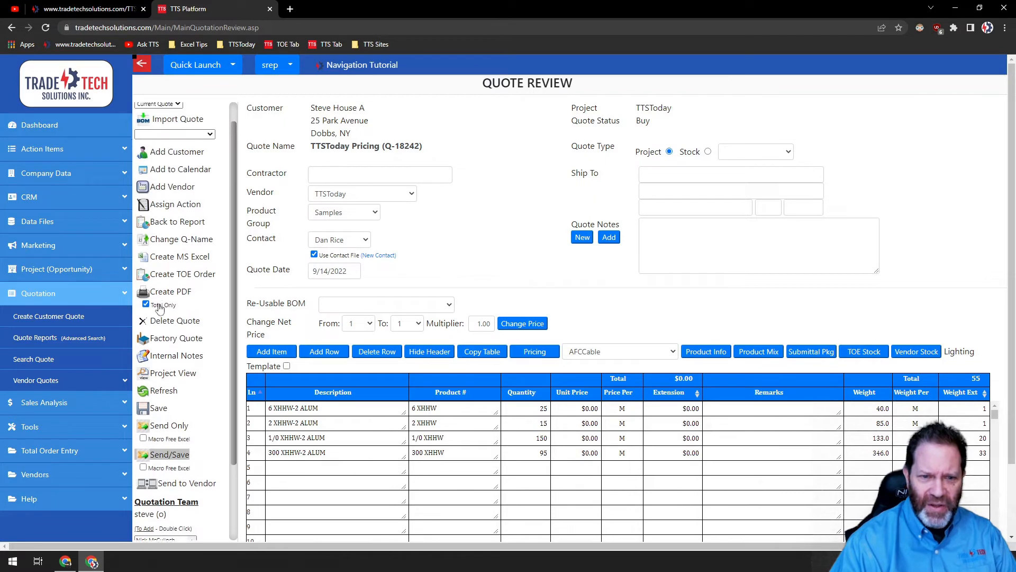
scroll(160, 309, "up", 1)
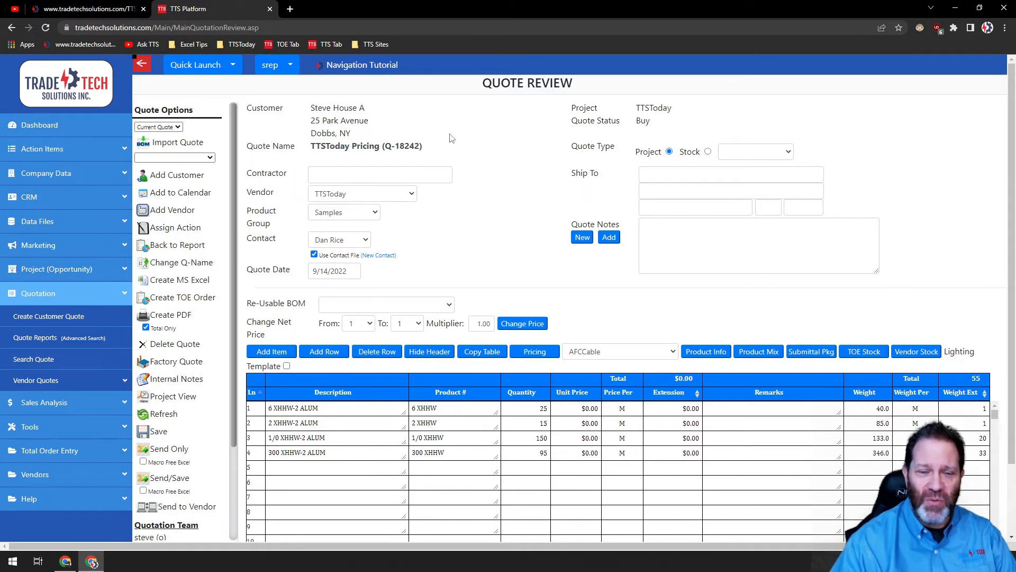
left_click(165, 400)
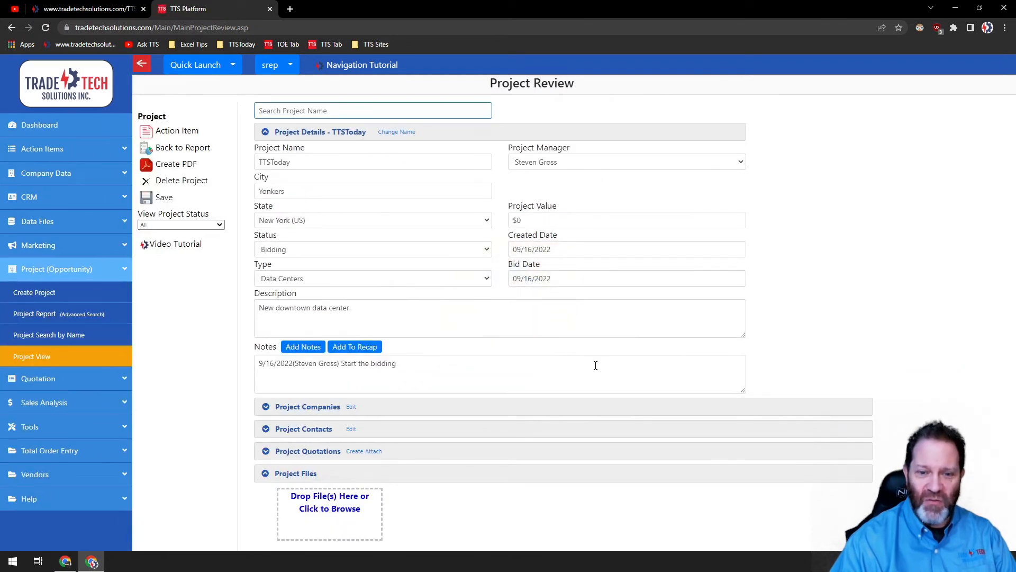
left_click(266, 451)
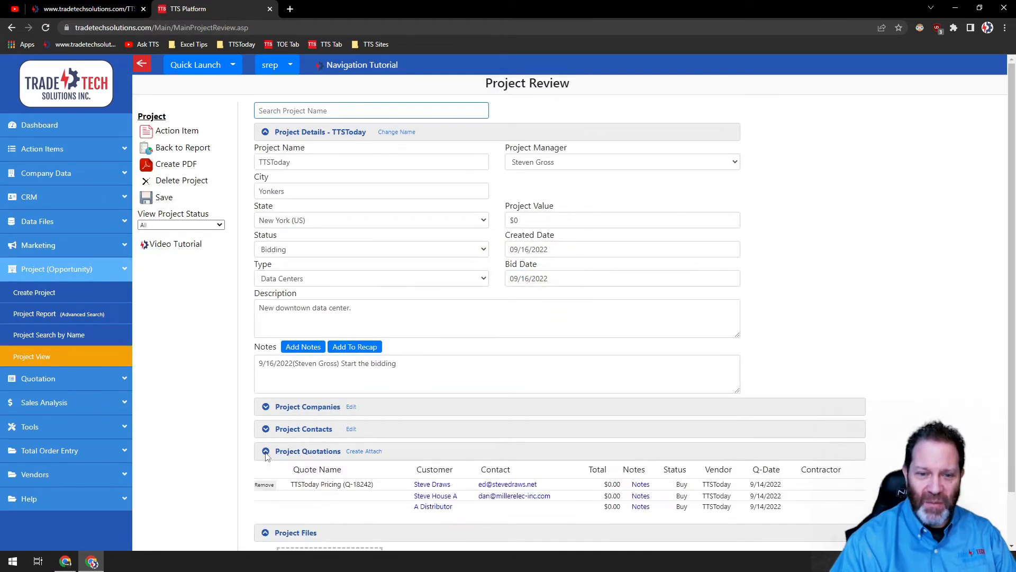
scroll(577, 428, "down", 1)
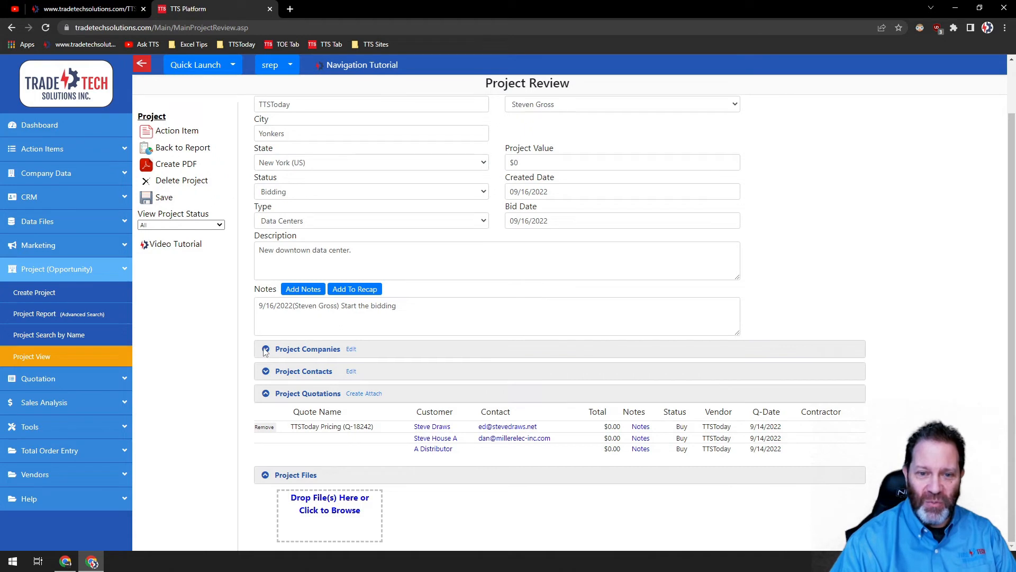
scroll(550, 381, "up", 1)
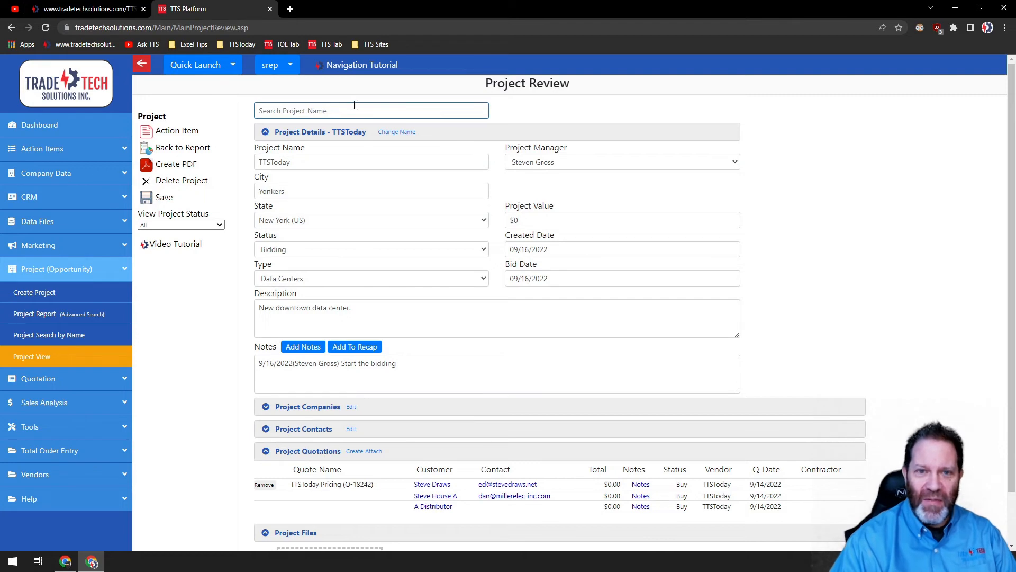
right_click(225, 112)
left_click(232, 114)
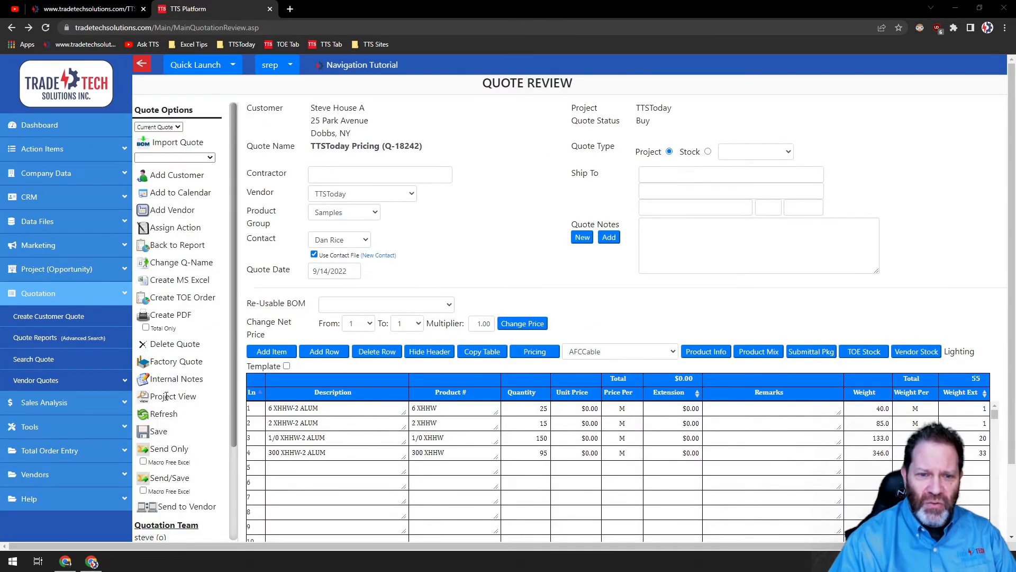
Save the quote's internal notes and add them to recaps, review the purpose in the sales call entry and return to the quote
left_click(159, 382)
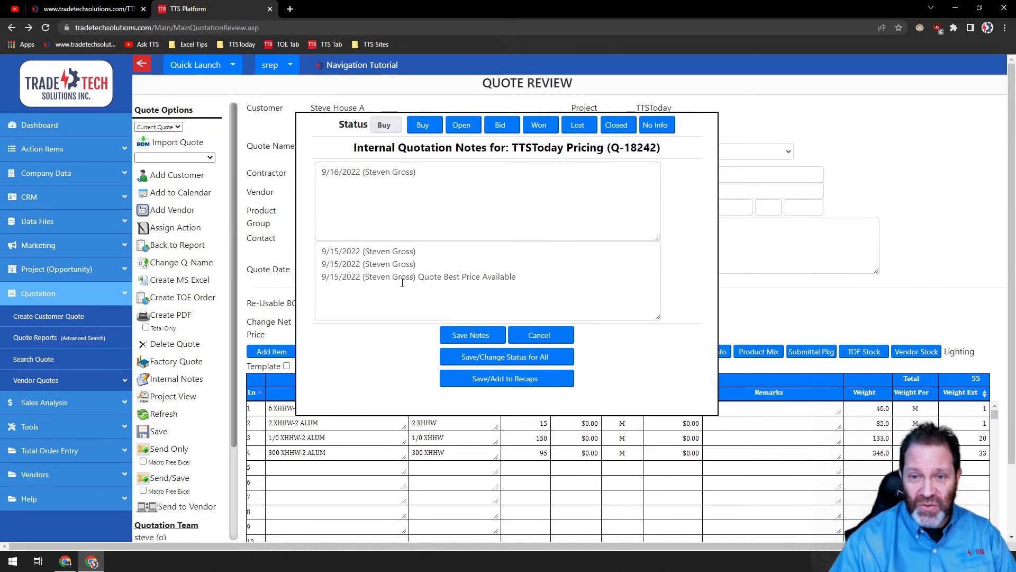
left_click_drag(418, 279, 552, 281)
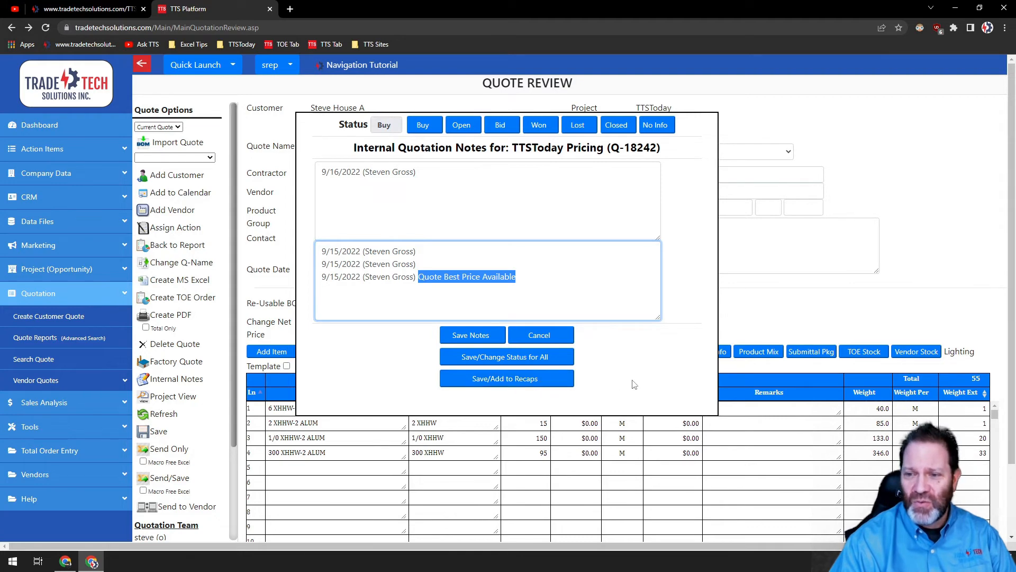
left_click(493, 380)
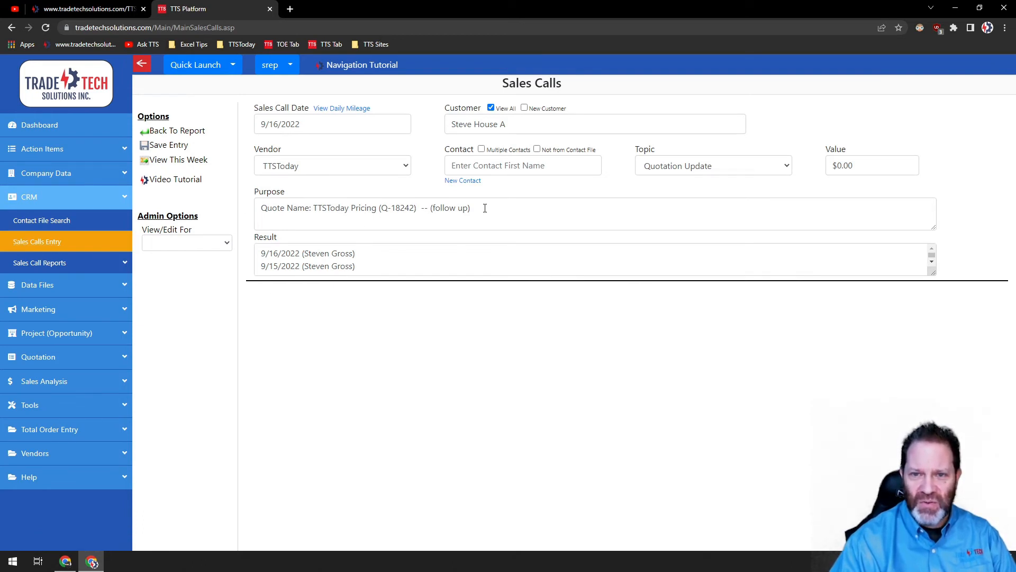
left_click_drag(479, 208, 246, 208)
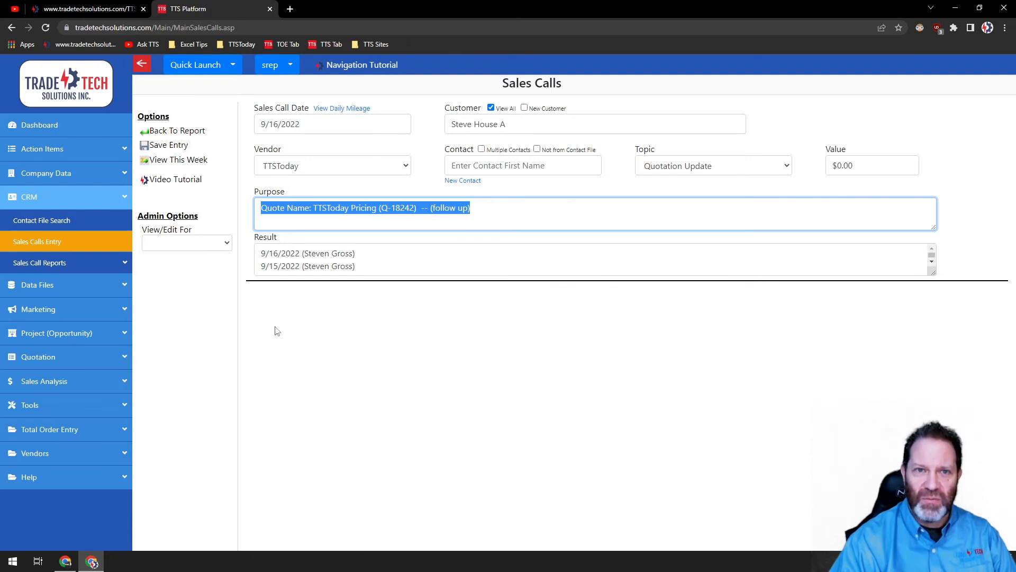
right_click(189, 294)
left_click(231, 303)
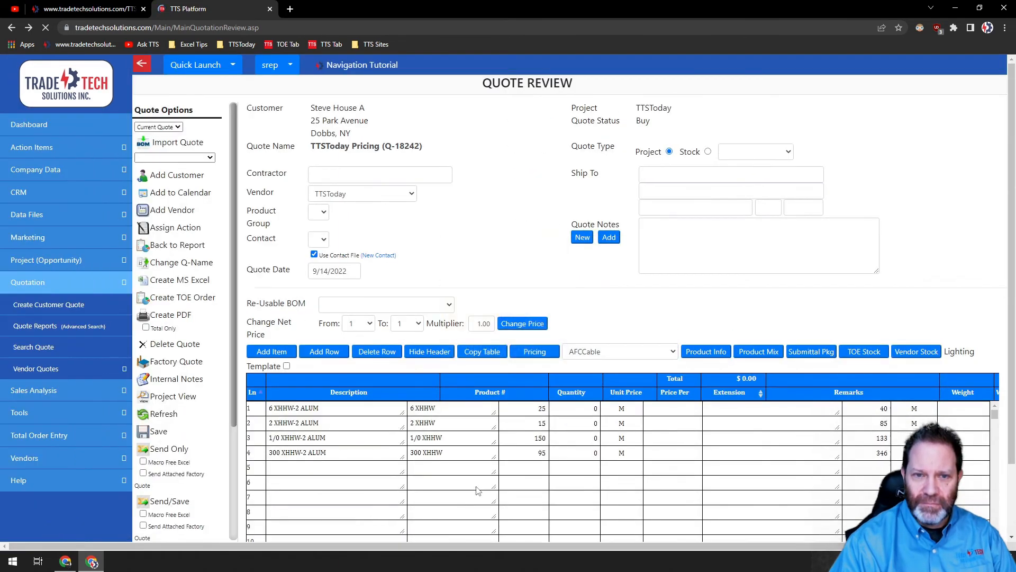
Try the statuses Open, Bid, Won, Lost, Closed, No Info and again Won in the quote's internal notes, then cancel the changes
left_click(170, 381)
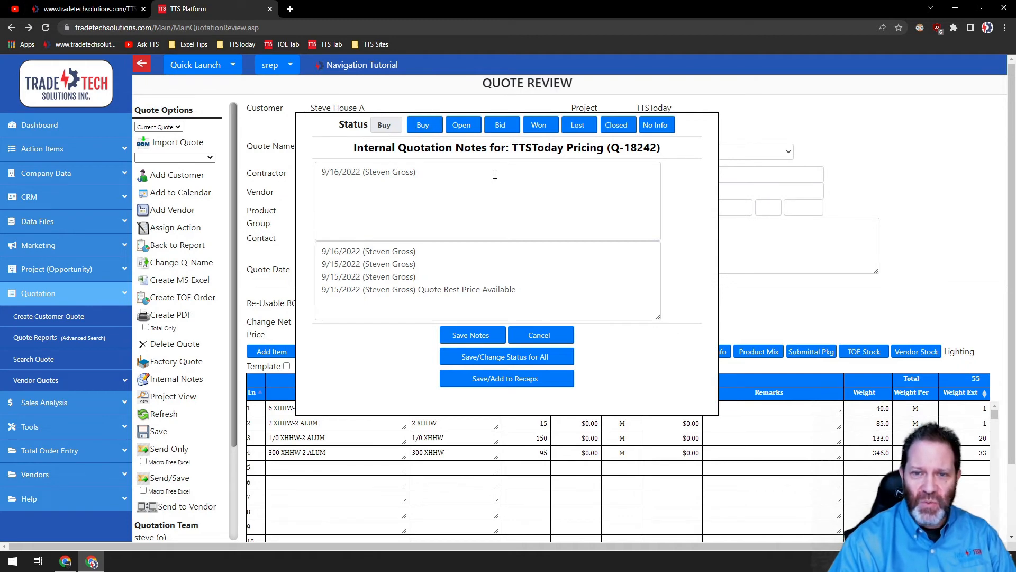
left_click(461, 127)
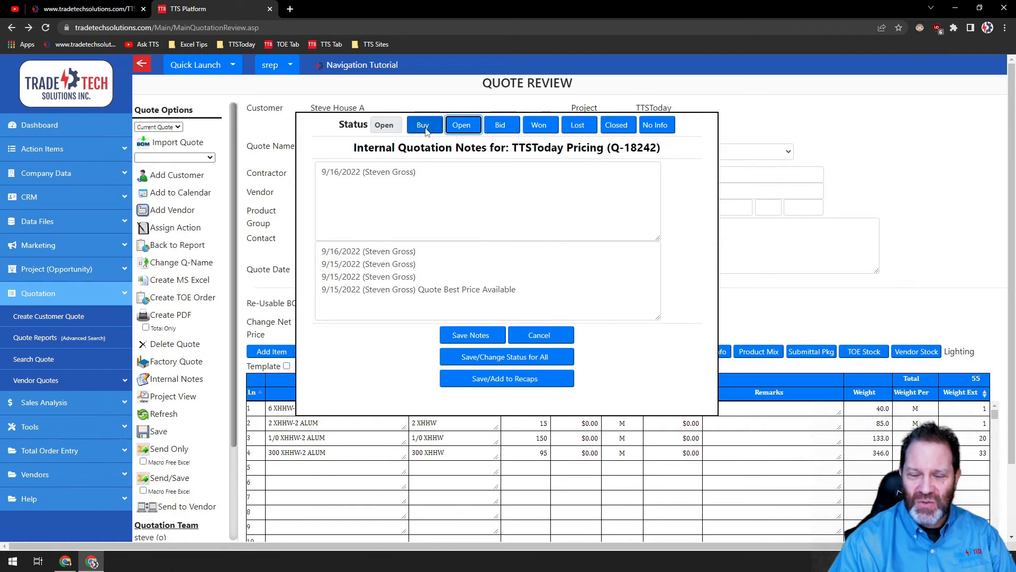
left_click(500, 126)
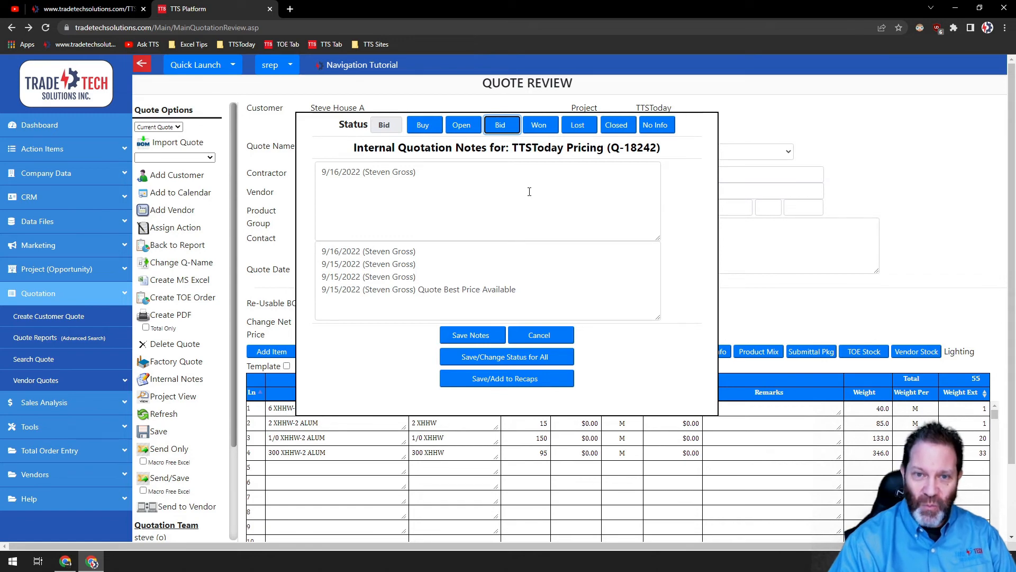
left_click(539, 125)
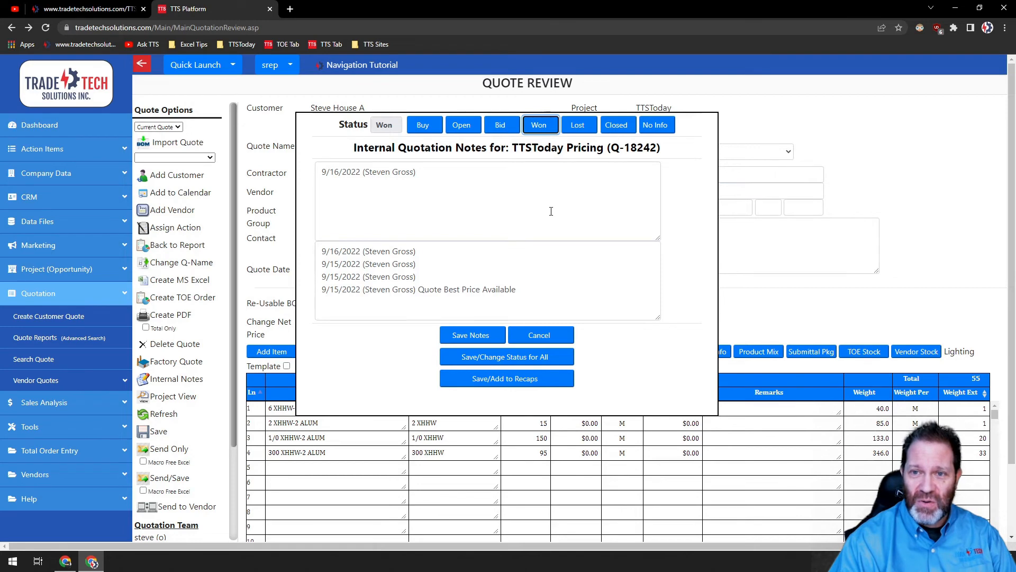
left_click(577, 124)
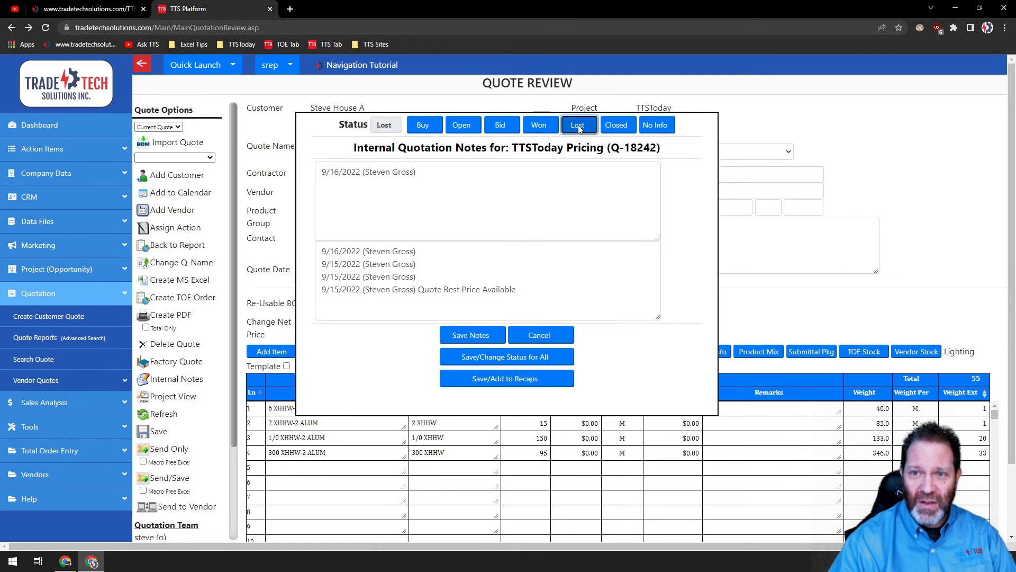
left_click(616, 125)
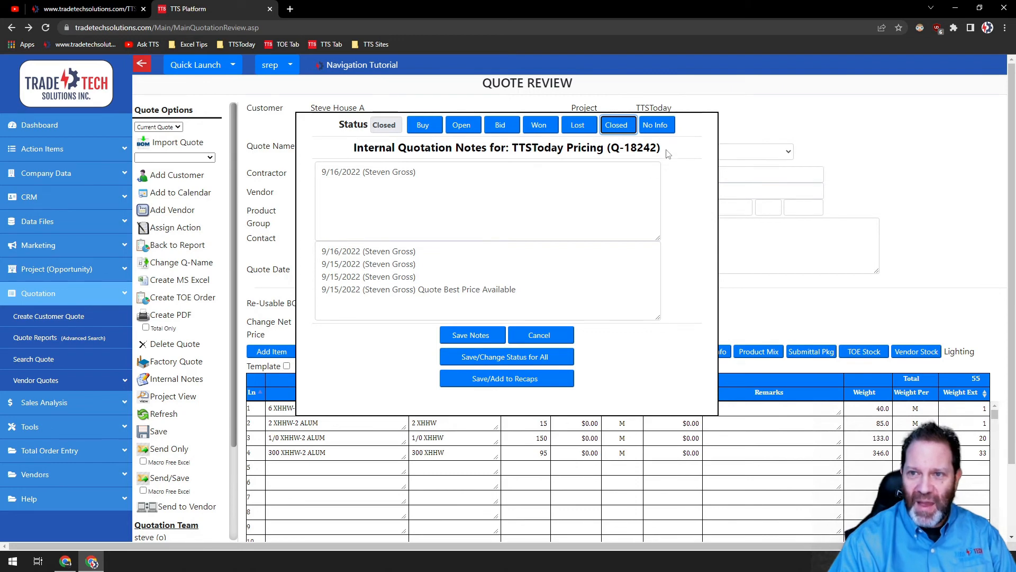
left_click(657, 125)
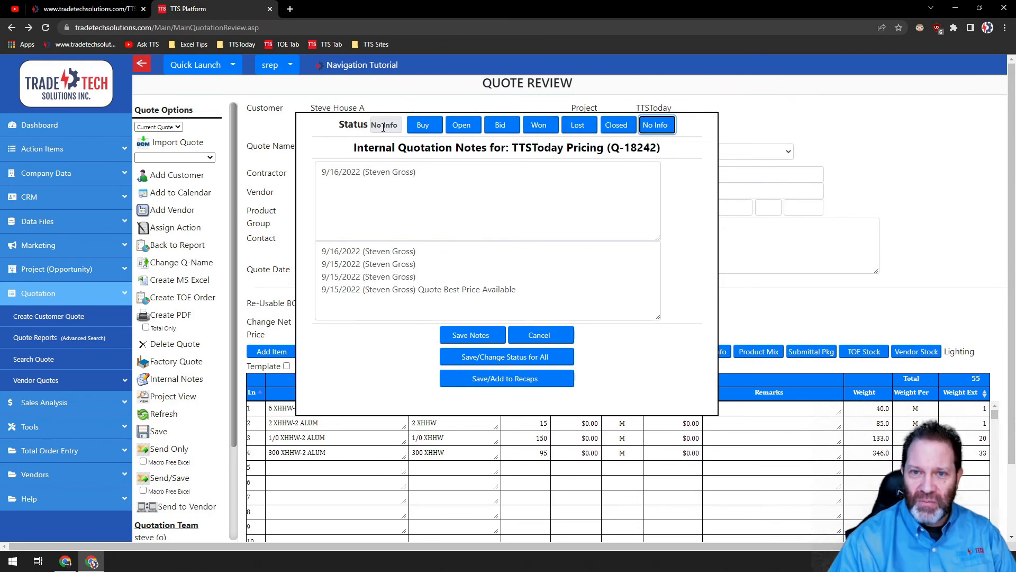
left_click(539, 125)
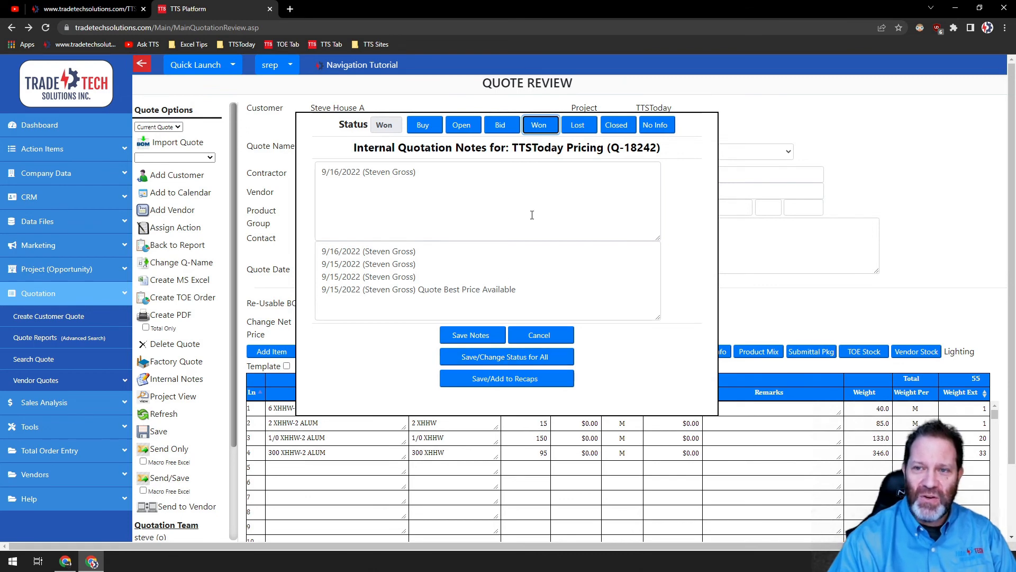
left_click(551, 338)
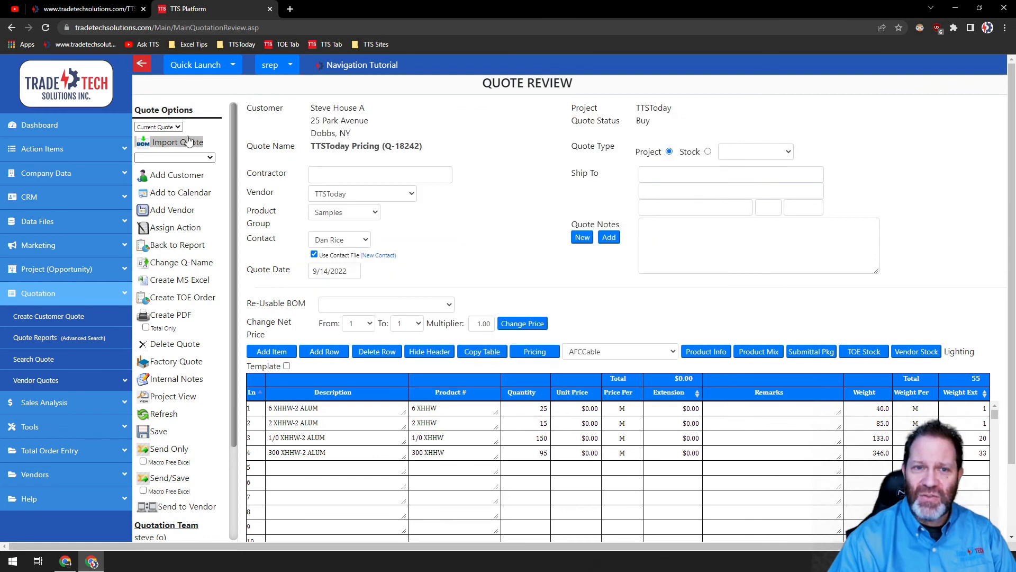